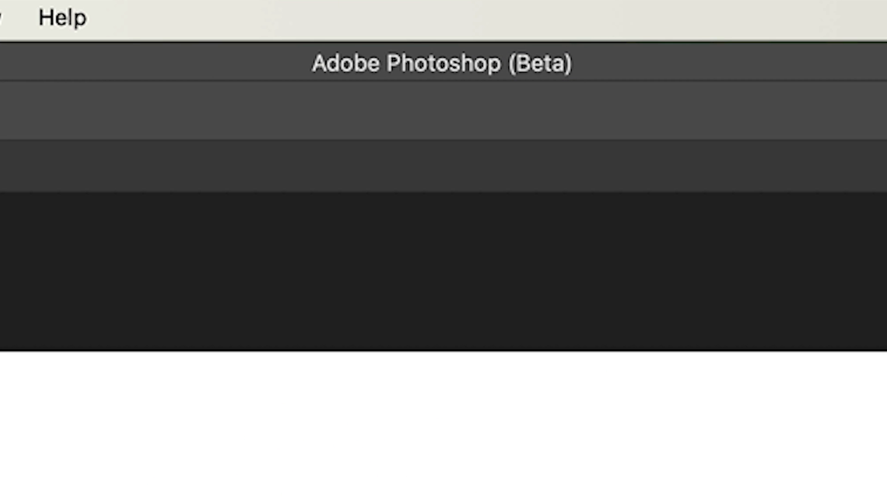
- Launch Photoshop (Beta) from the Beta category of the Creative Cloud apps list
left_click(679, 19)
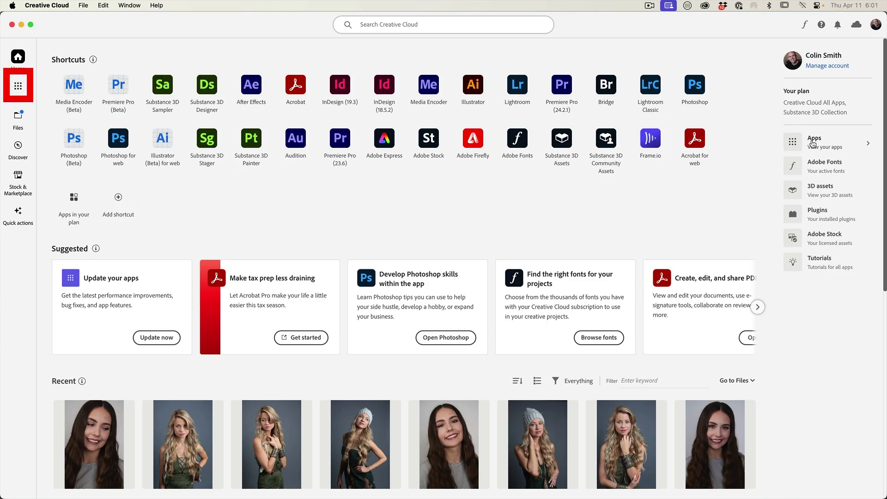
left_click(813, 144)
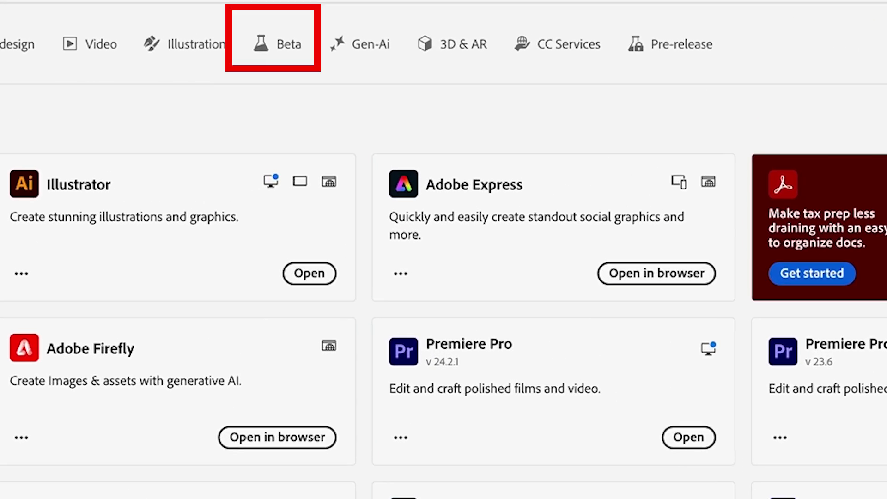
left_click(290, 54)
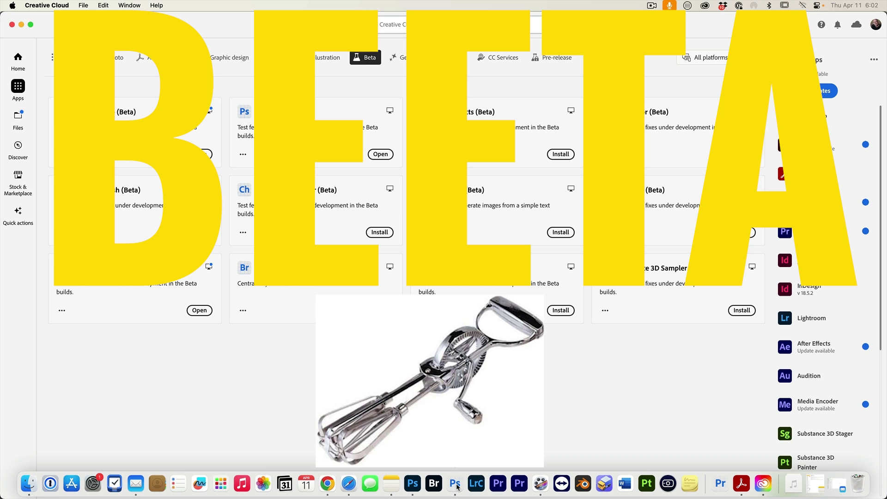
left_click(455, 484)
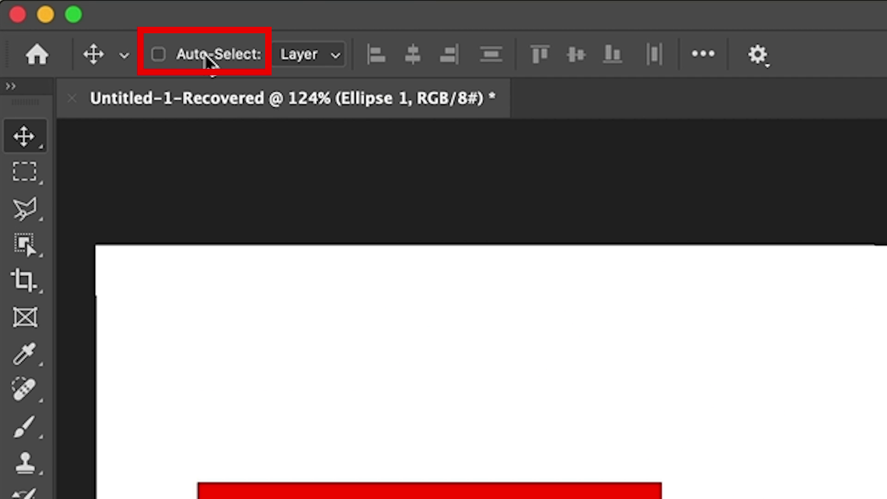
- Turn on the Move tool's Auto-Select and set it to Layer
left_click(208, 60)
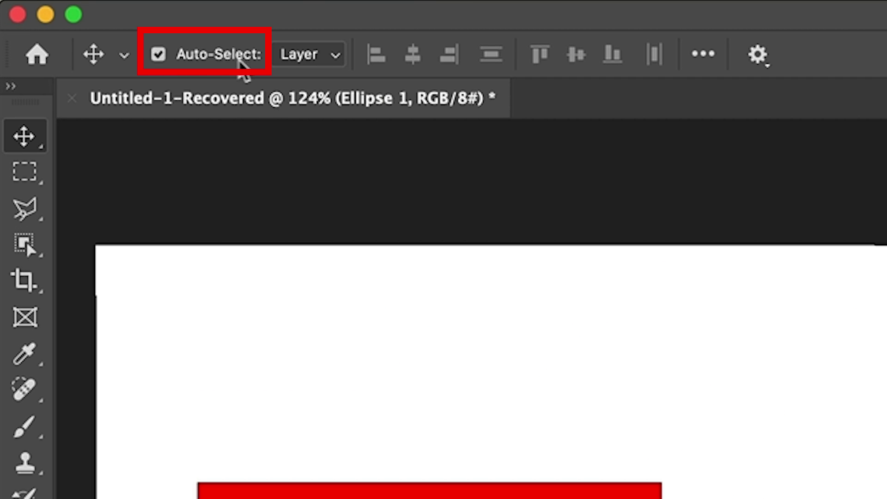
left_click(290, 58)
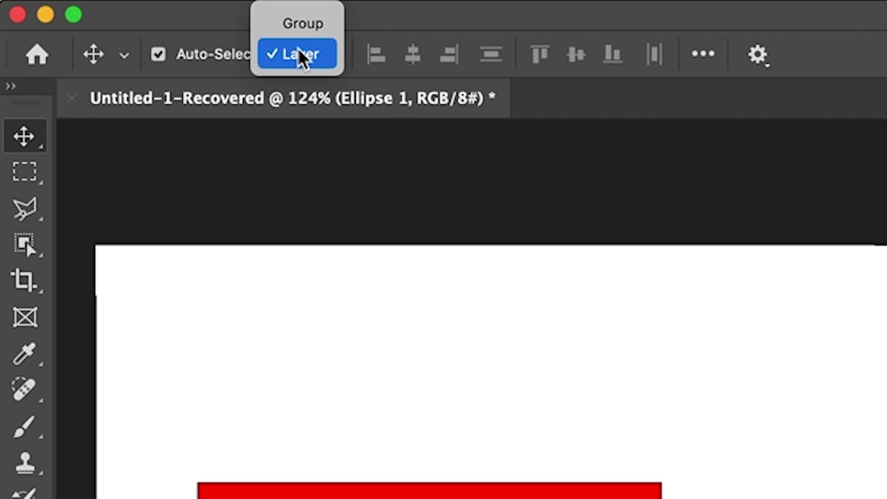
left_click(299, 54)
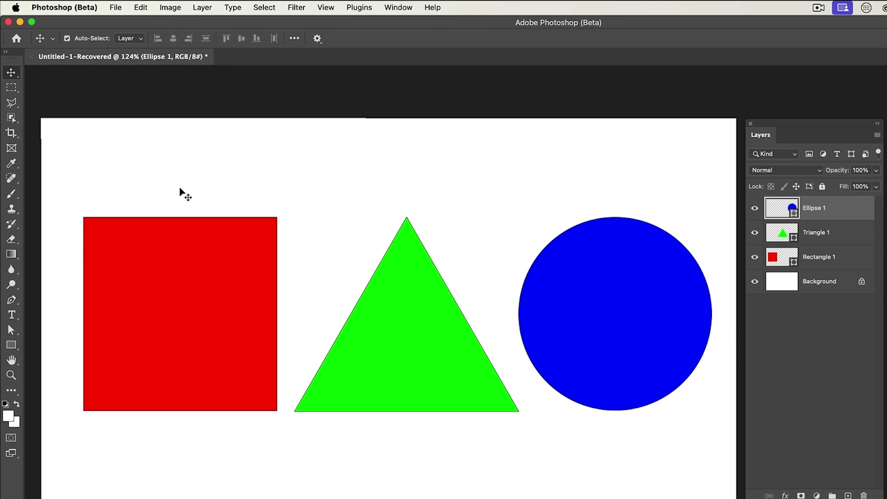
- Select the red square, green triangle and blue circle layers by clicking them on canvas
left_click(134, 267)
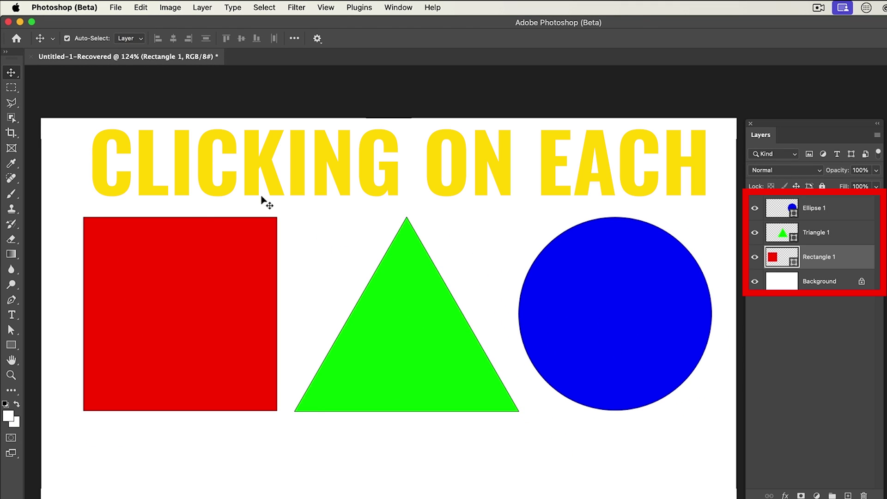
left_click(410, 270)
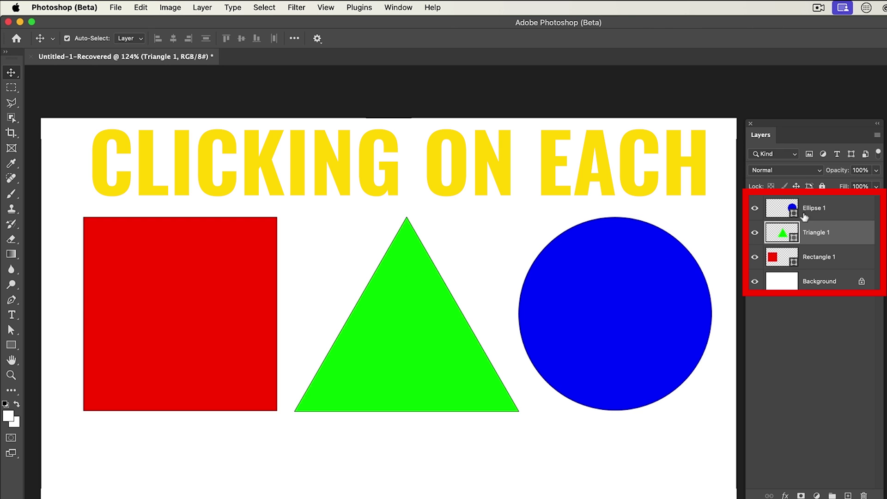
left_click(685, 297)
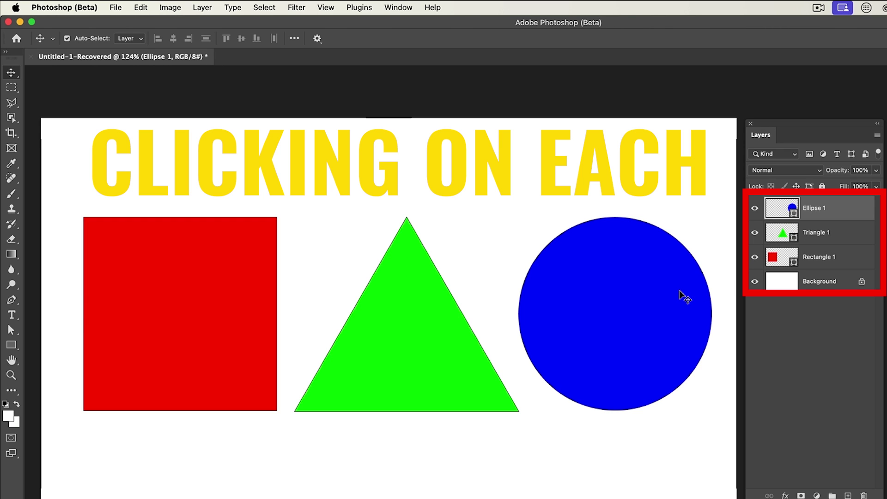
left_click(382, 297)
left_click(190, 285)
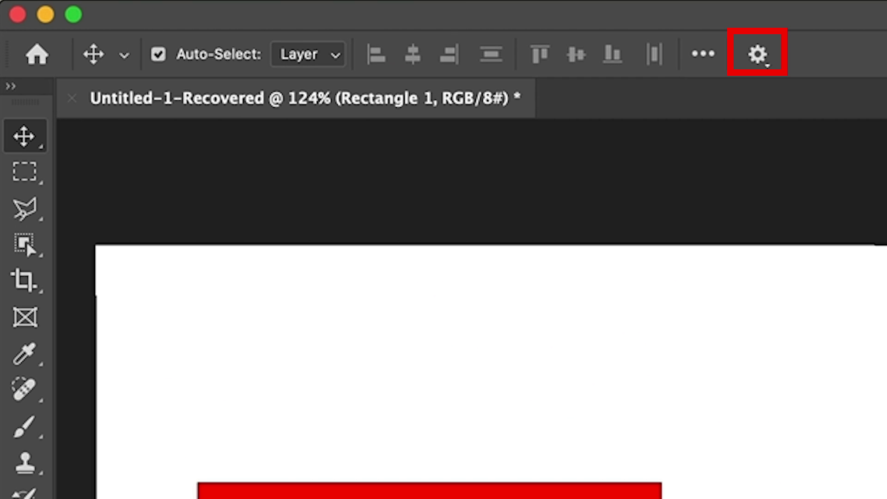
- Turn on Show transform controls in the Move tool settings
left_click(758, 55)
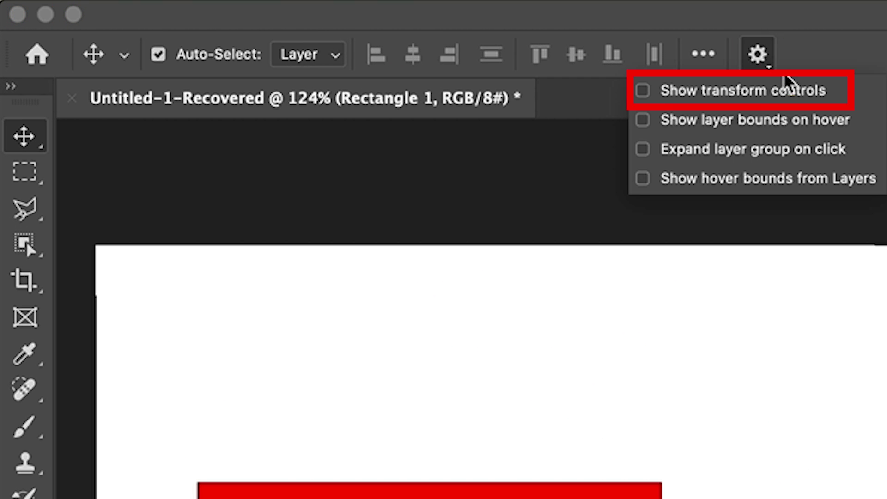
left_click(734, 96)
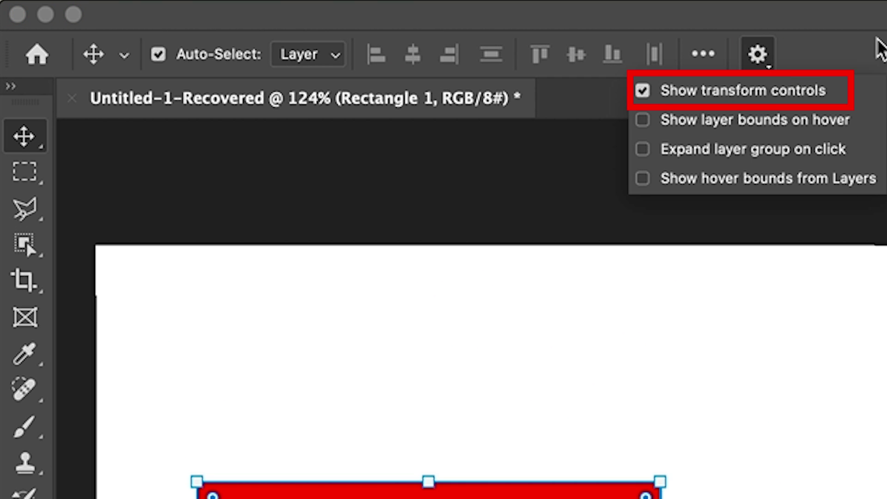
left_click(880, 48)
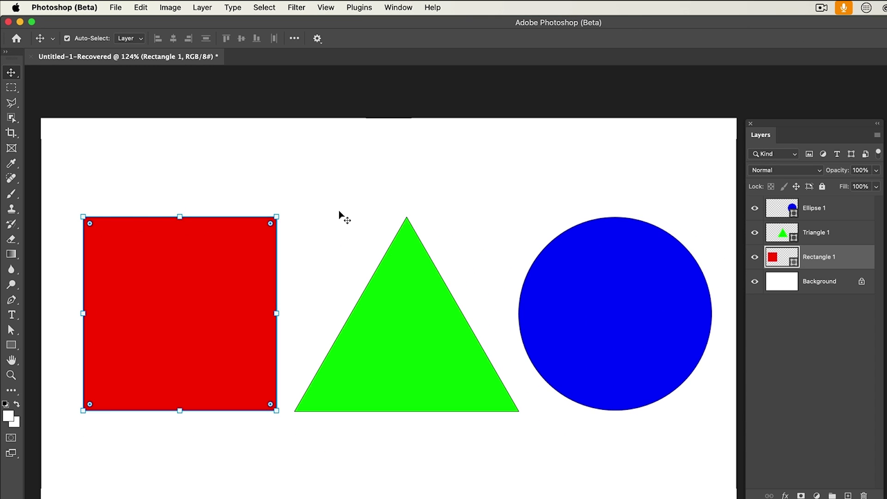
- Select the triangle and circle and enlarge the blue circle from its corner handle
left_click(410, 273)
left_click(642, 259)
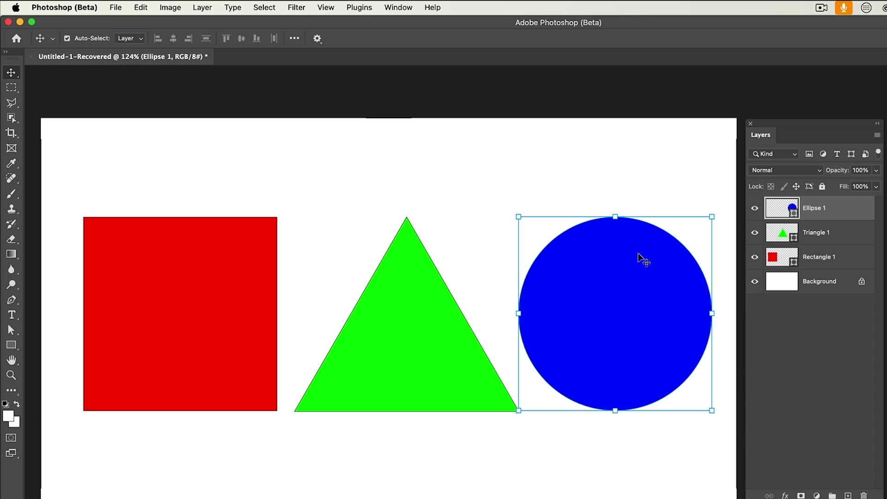
mouse_move(518, 216)
left_mouse_down()
mouse_move(586, 258)
mouse_move(504, 210)
left_mouse_up()
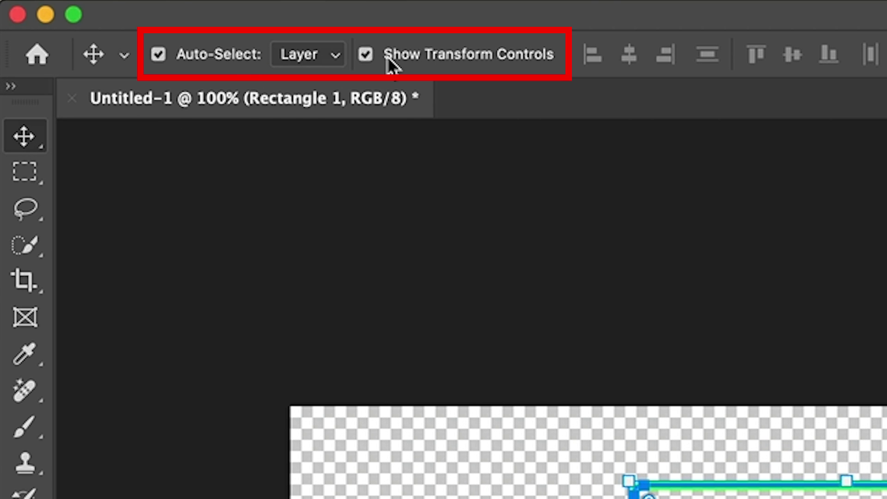
left_click(366, 55)
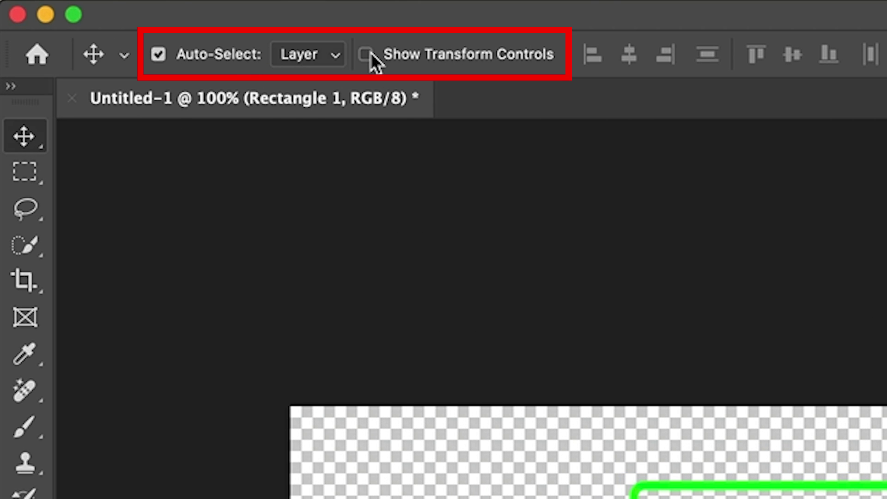
left_click(367, 55)
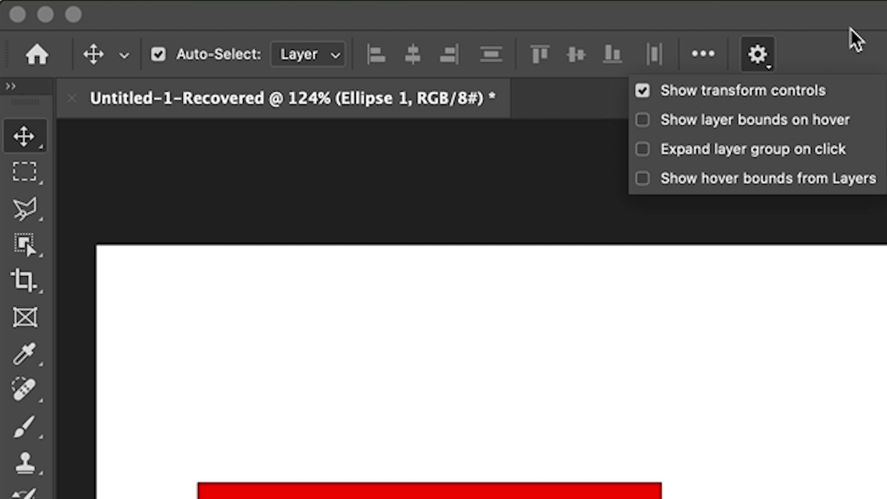
- Enable Show layer bounds on hover, then test it on the Background, triangle and square layers
left_click(737, 124)
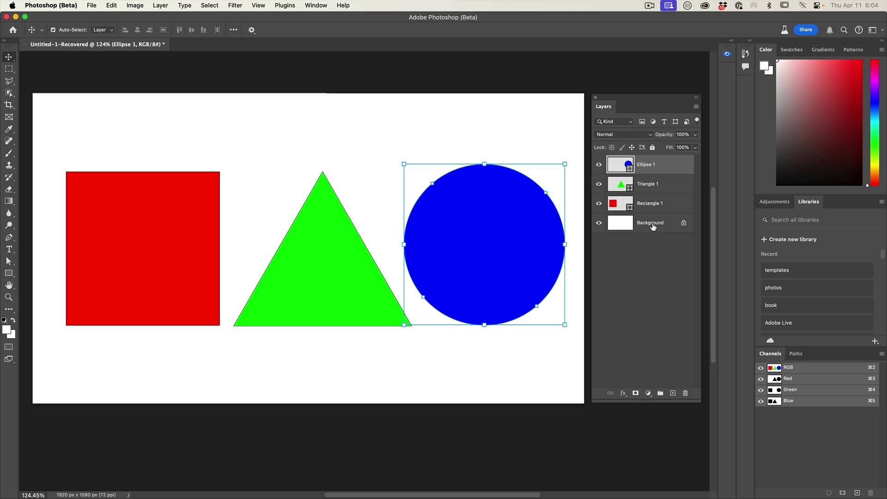
left_click(649, 226)
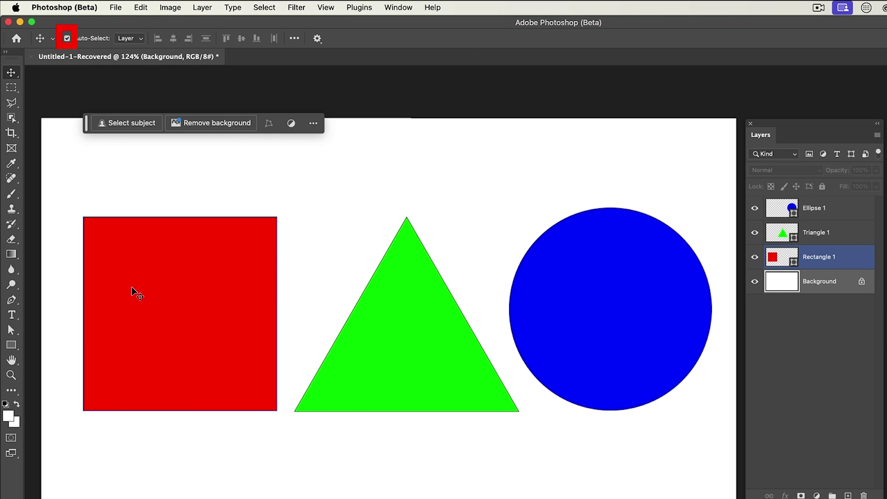
left_click(392, 301)
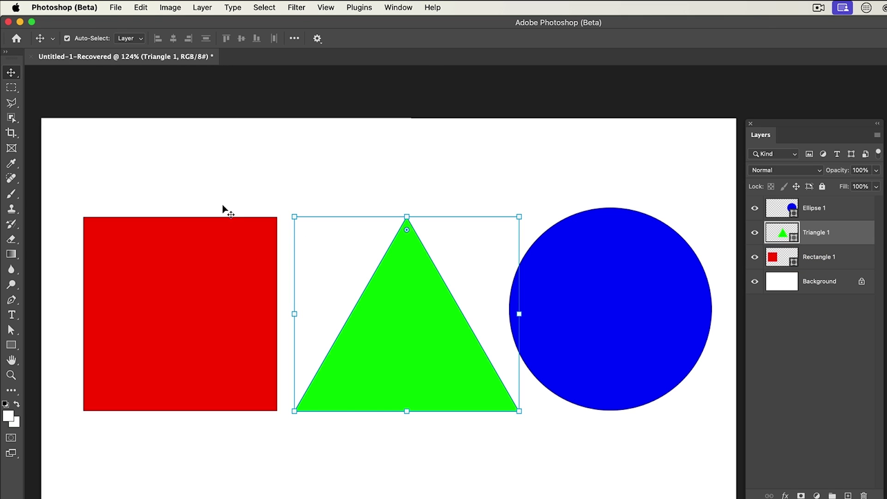
left_click(217, 234)
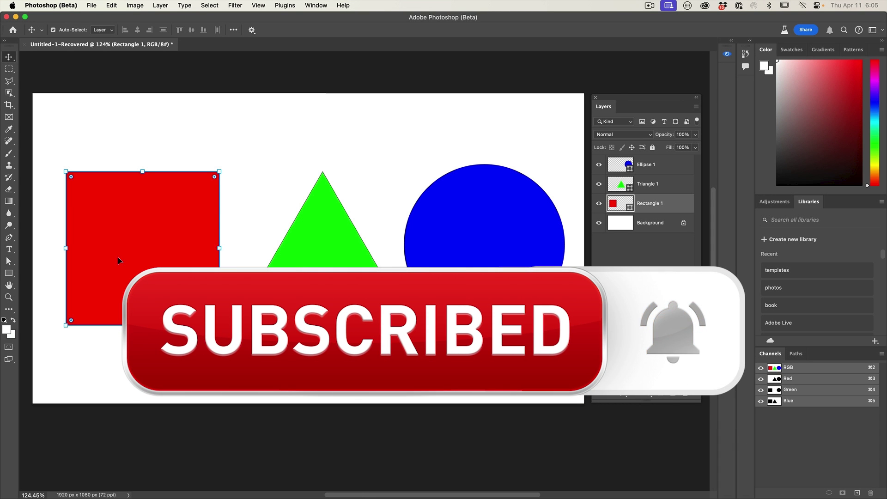
left_click(40, 2)
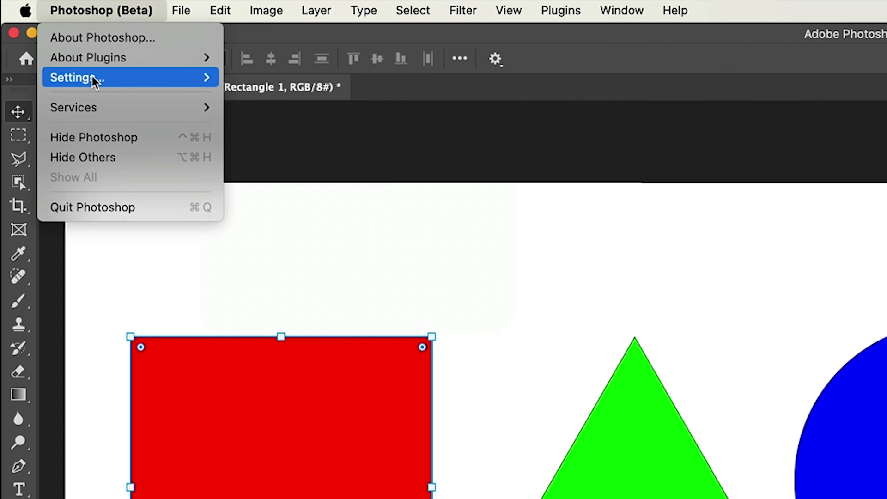
- In Guides, Grid & Slices preferences, make hover layer bounds Yellow 3 px lines, keeping Light Blue panels
mouse_move(115, 78)
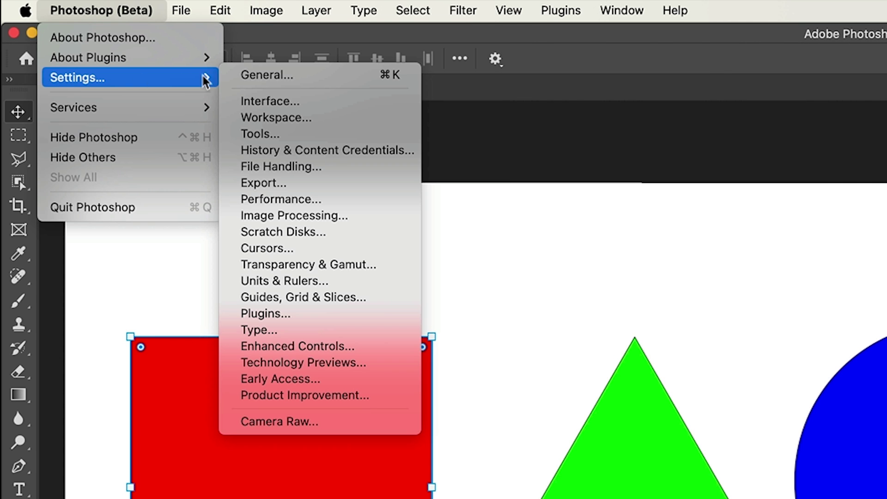
left_click(324, 300)
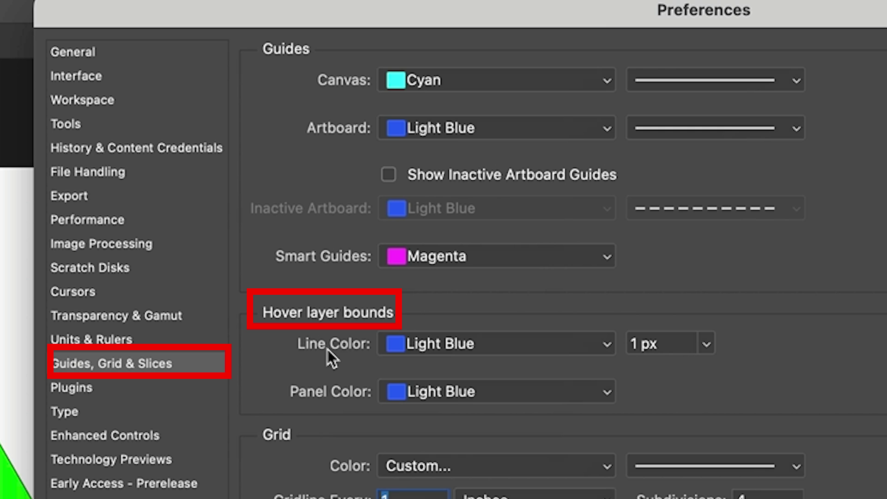
left_click(704, 344)
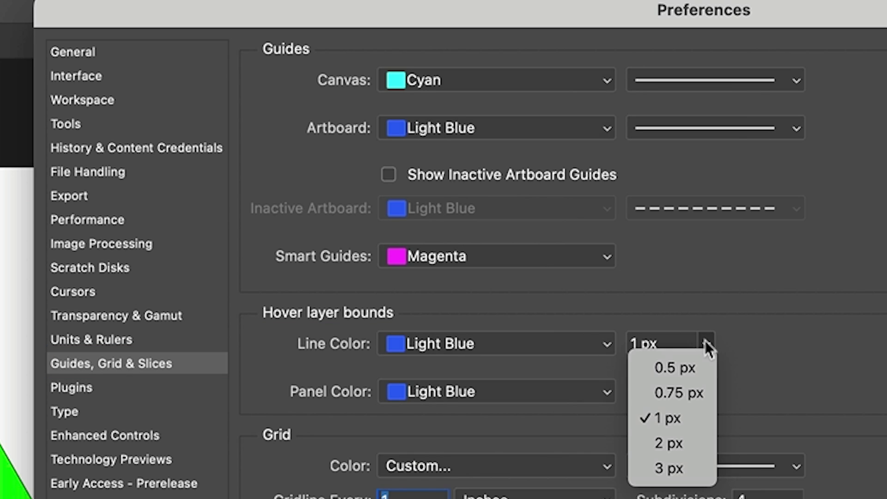
left_click(688, 468)
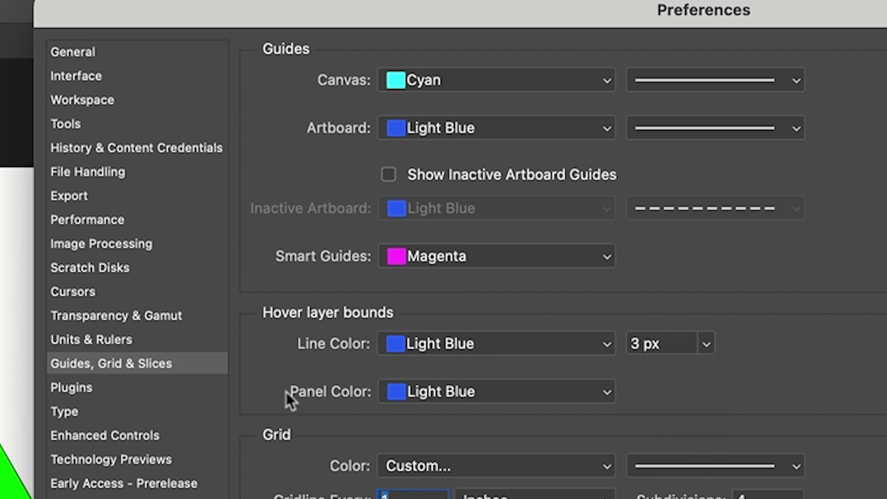
left_click(424, 397)
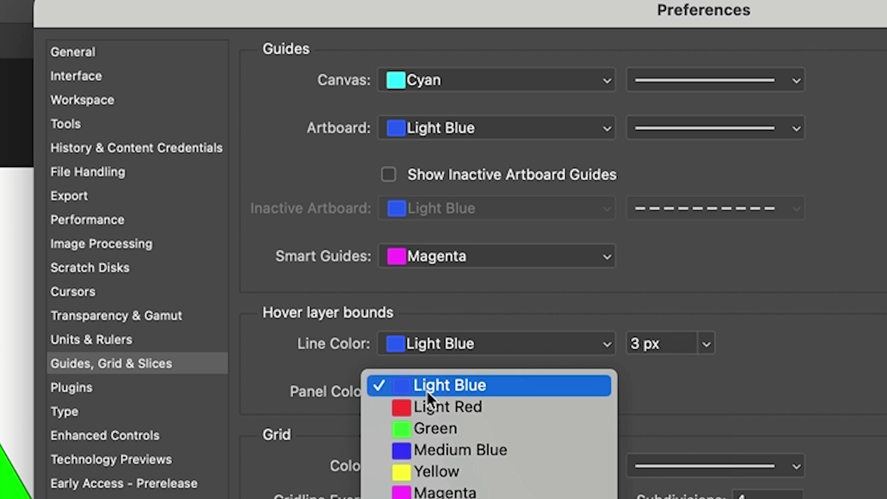
left_click(427, 391)
left_click(415, 343)
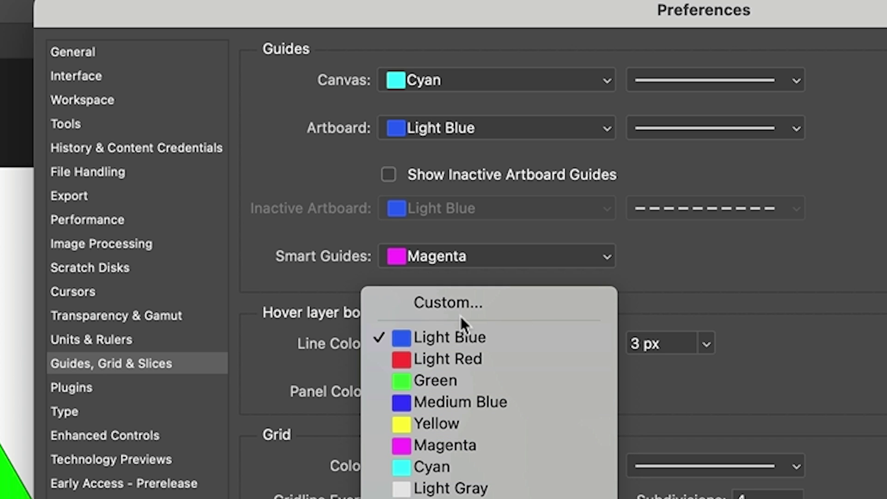
left_click(470, 422)
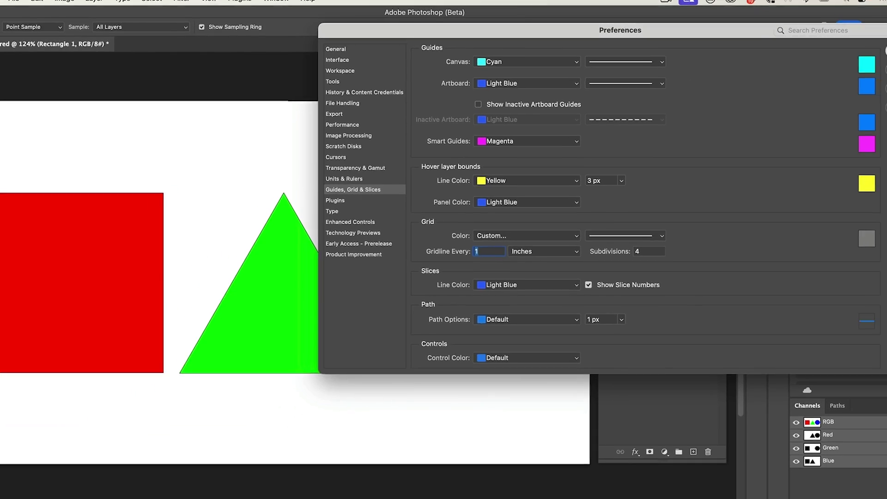
left_click(855, 51)
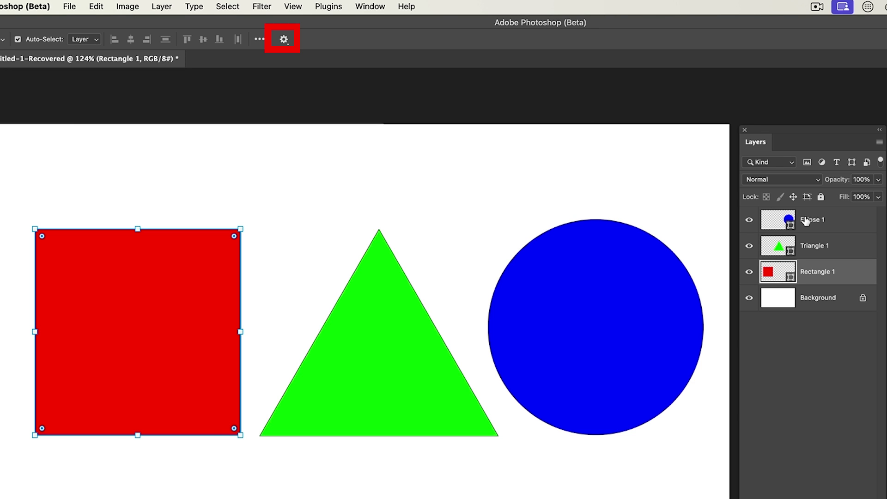
left_click(284, 40)
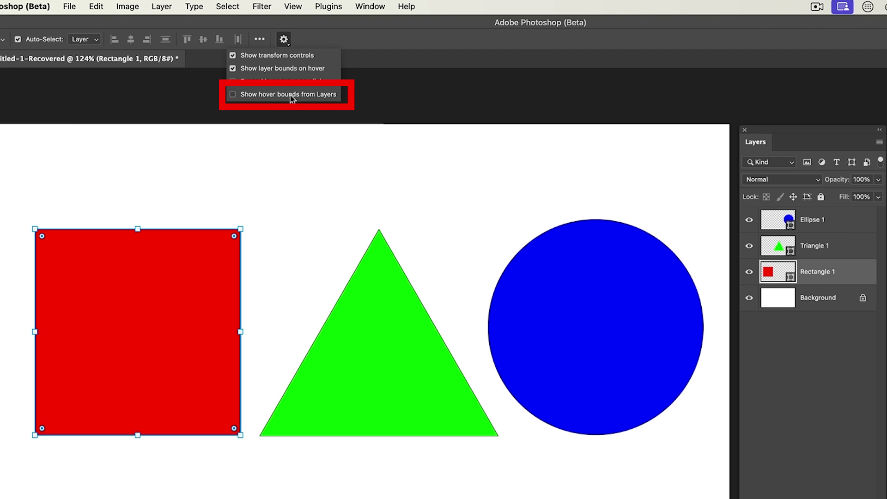
left_click(307, 30)
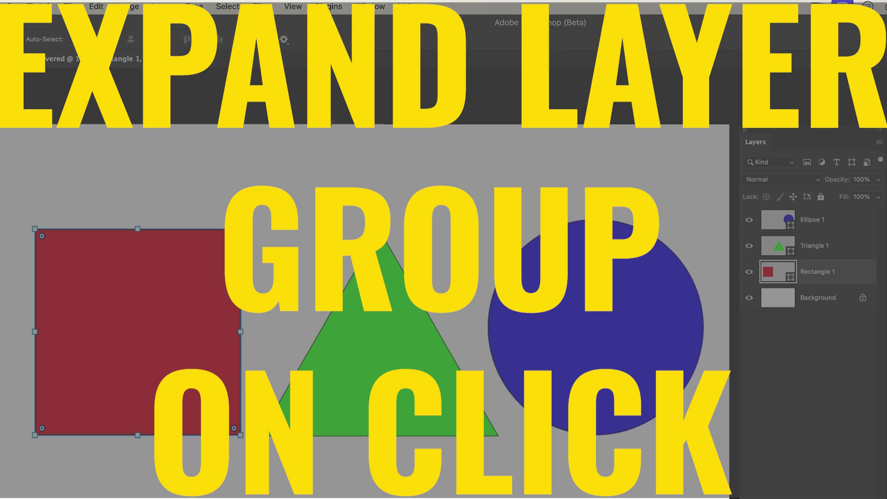
- Group the Ellipse 1, Triangle 1 and Rectangle 1 layers into Group 1 with Cmd+G
left_click(285, 40)
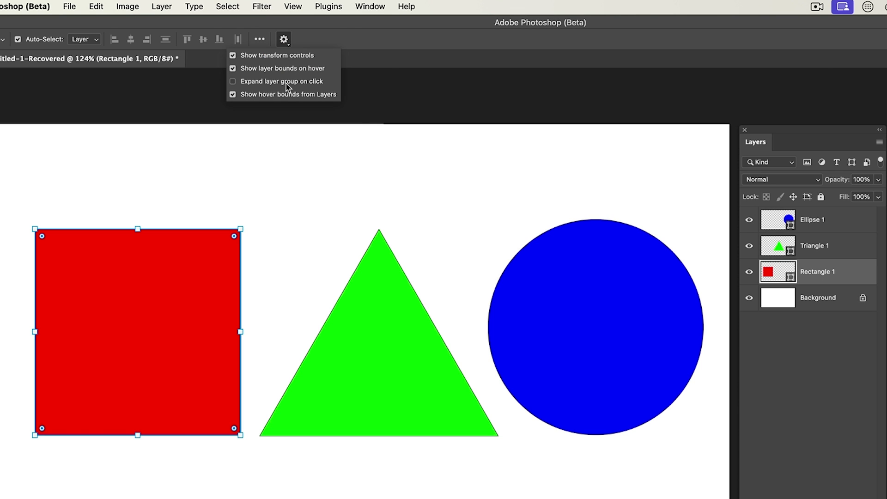
left_click(318, 40)
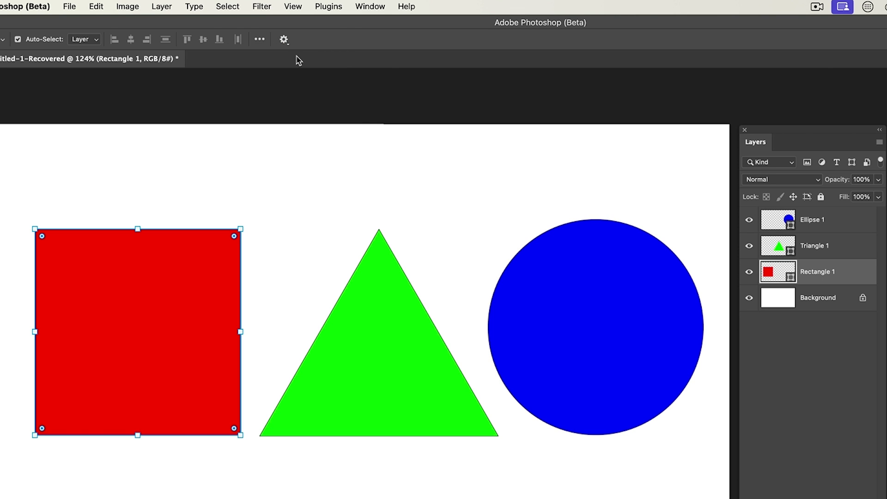
left_click(827, 229)
left_click(826, 275)
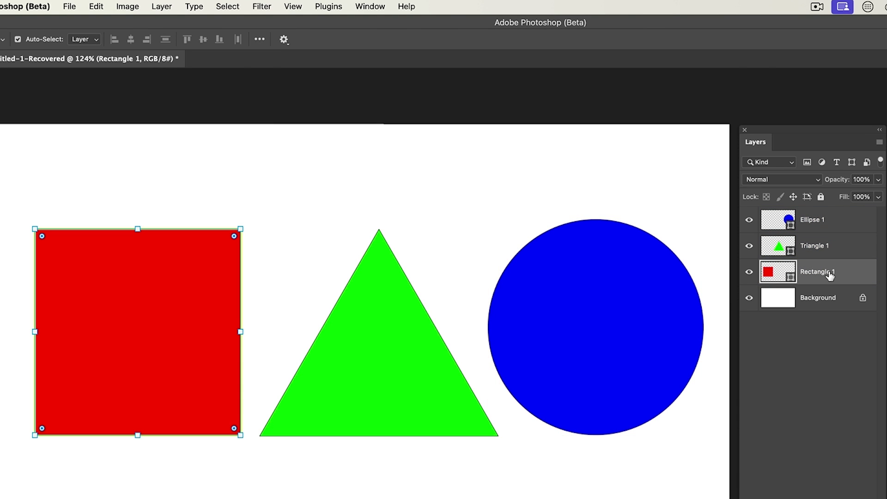
left_click(836, 218, "shift")
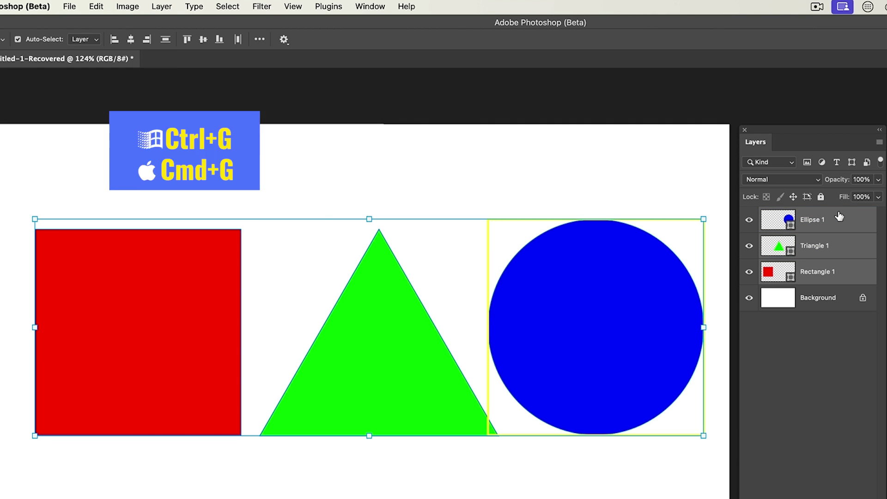
key("super+g")
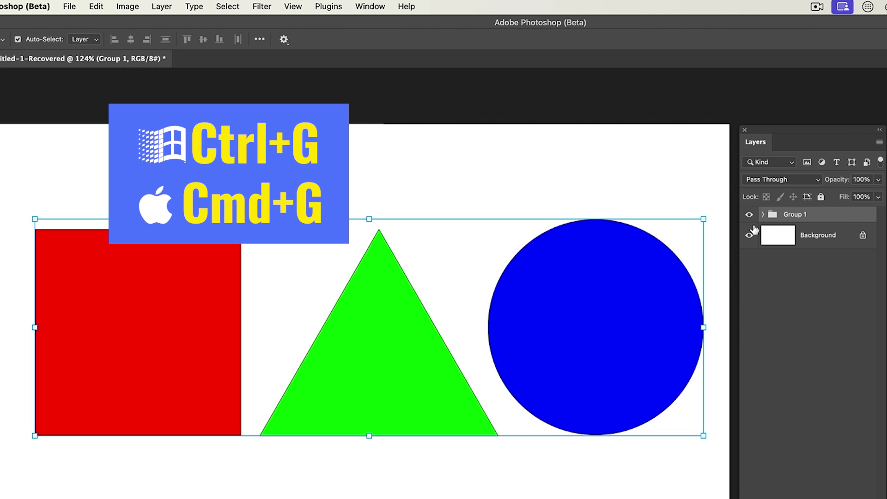
- Expand Group 1 to select Ellipse 1 and Rectangle 1, then collapse it and clear the selection
left_click(763, 214)
left_click(800, 229)
left_click(814, 288)
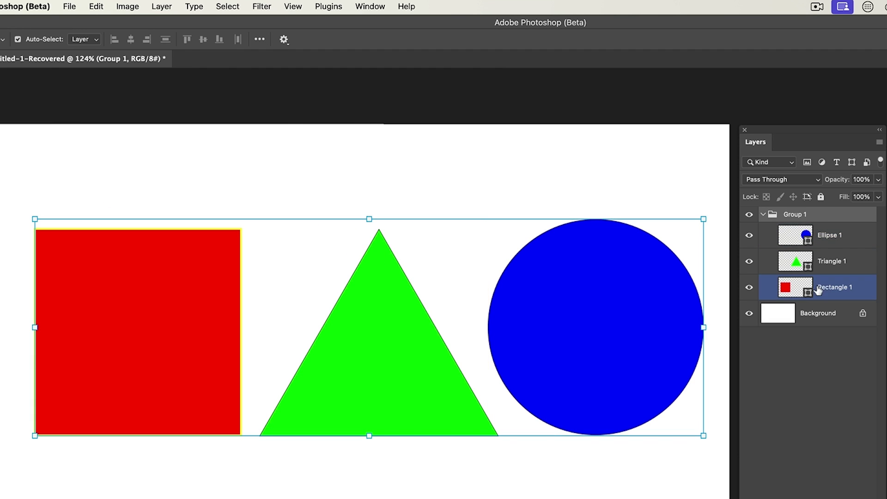
left_click(811, 233)
left_click(765, 216)
left_click(762, 214)
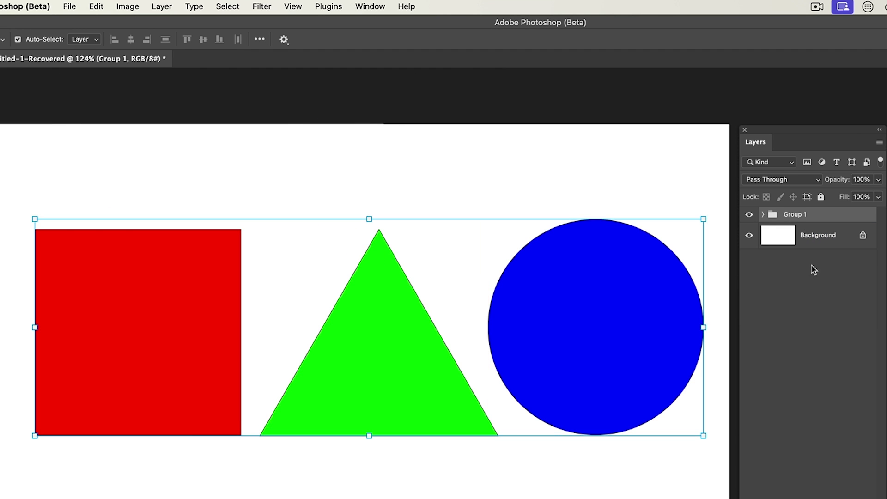
left_click(657, 197)
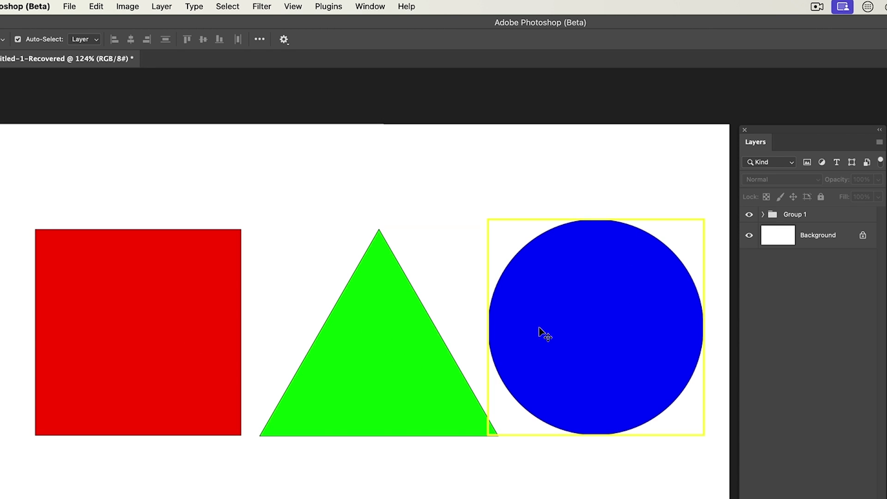
- Select the red square, green triangle and blue circle on canvas, checking Group 1's contents
left_click(220, 312)
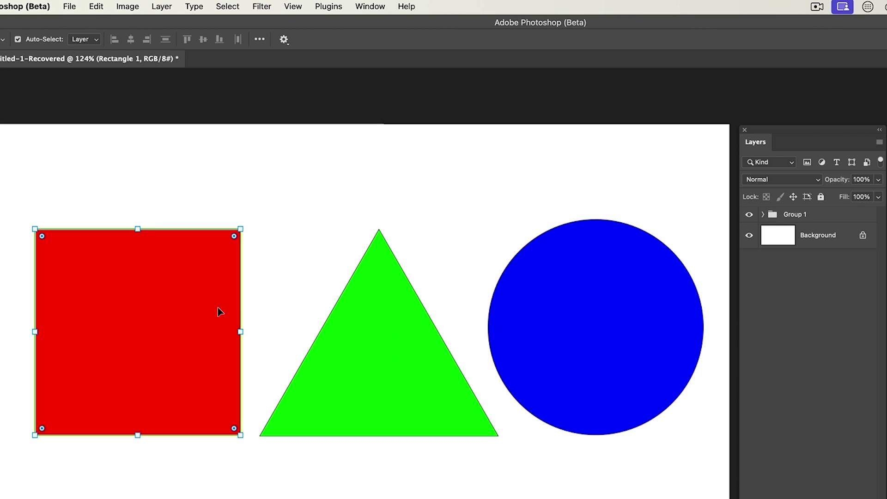
left_click(383, 314)
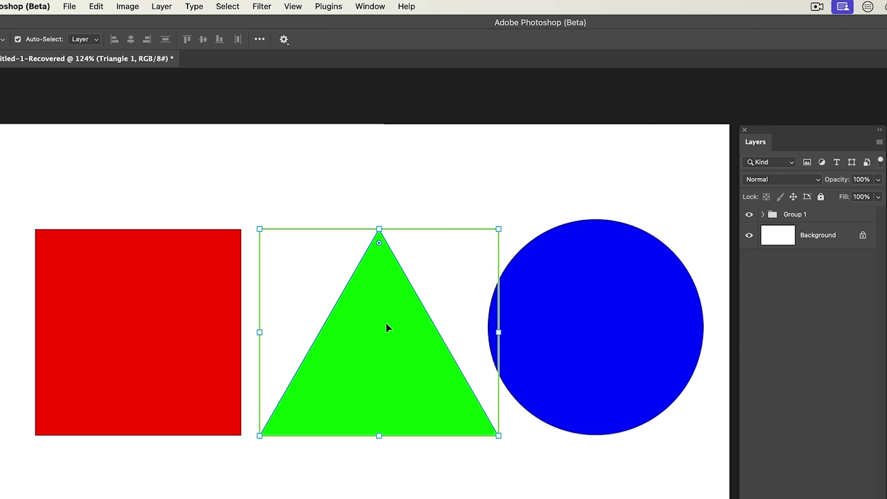
left_click(573, 265)
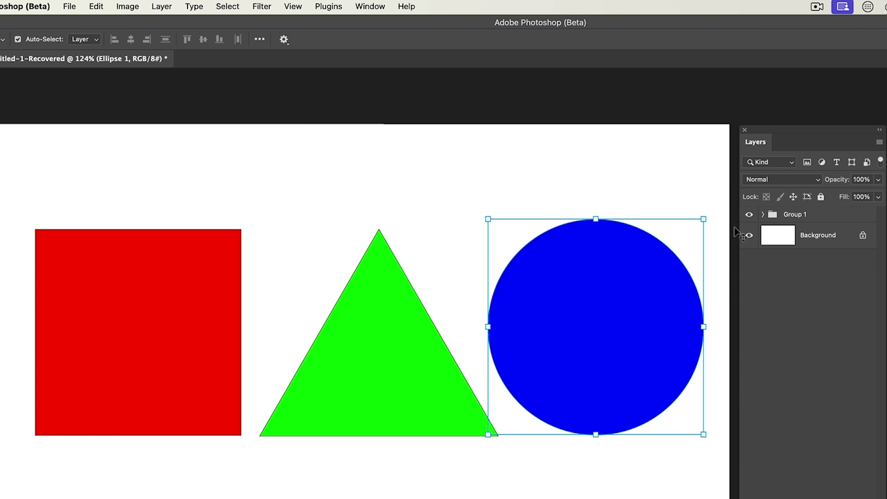
left_click(763, 214)
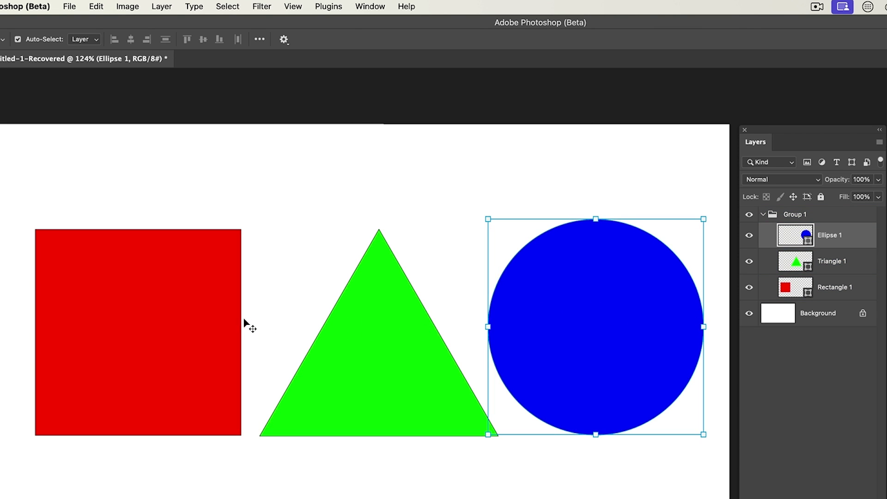
left_click(762, 213)
left_click(762, 216)
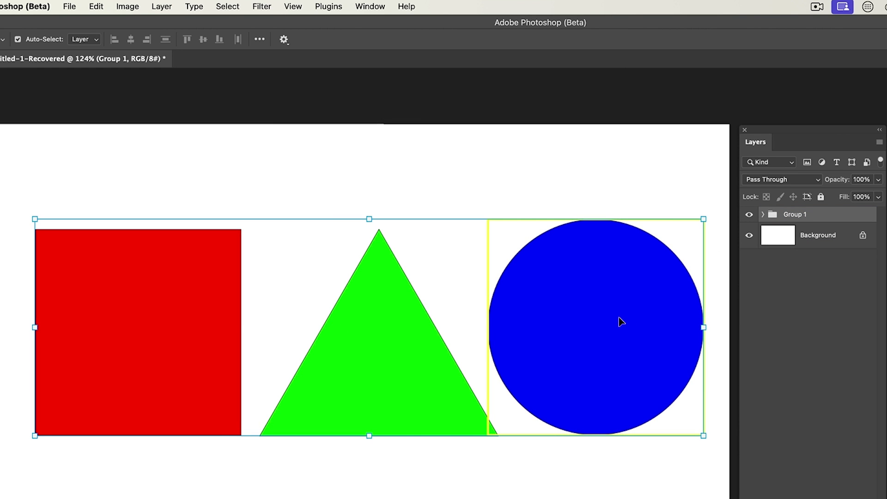
left_click(283, 40)
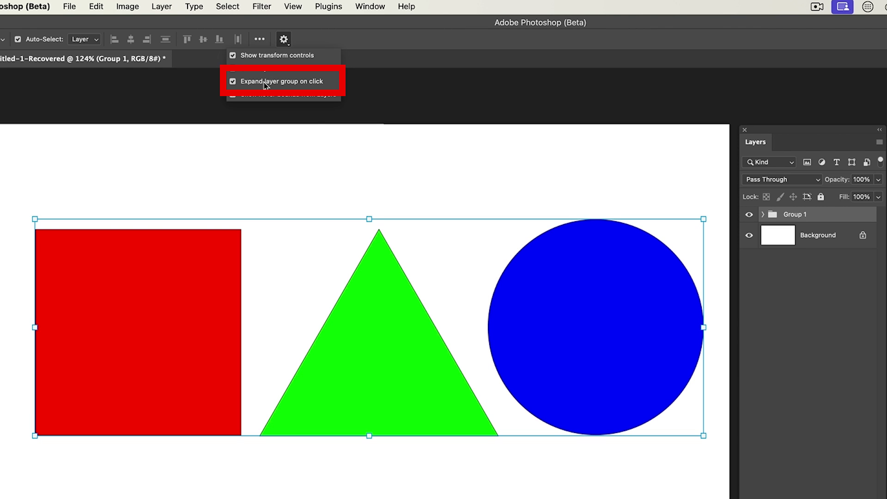
- Turn on Expand layer group on click and test it by selecting the triangle on canvas
left_click(287, 40)
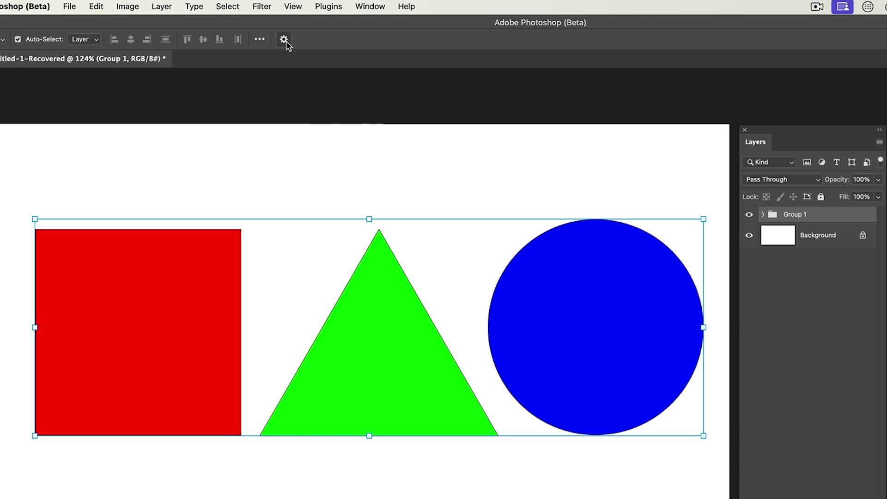
left_click(670, 152)
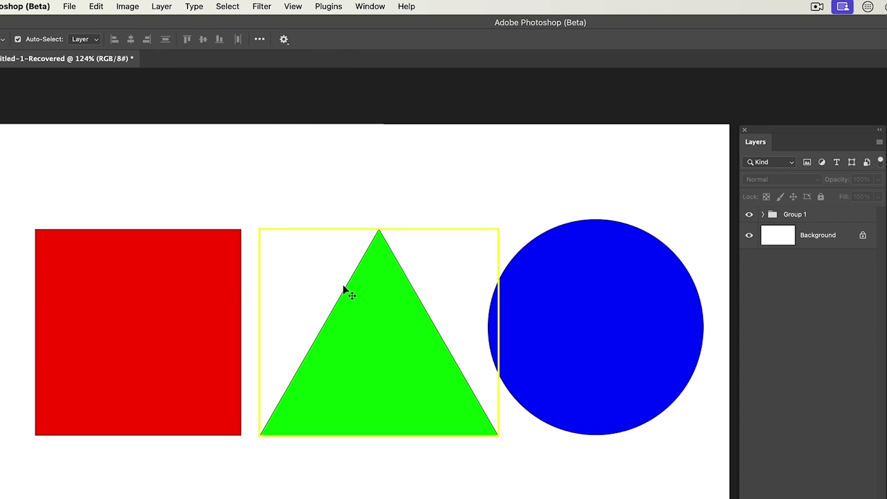
left_click(360, 325)
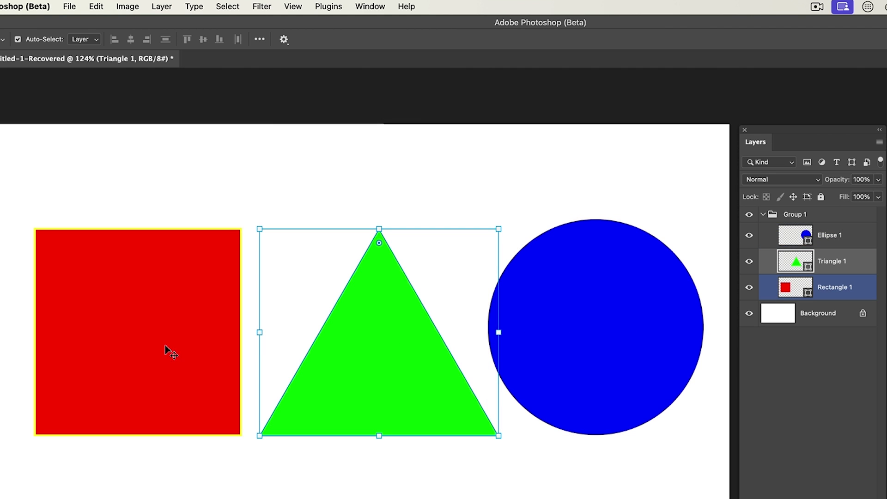
left_click(478, 331)
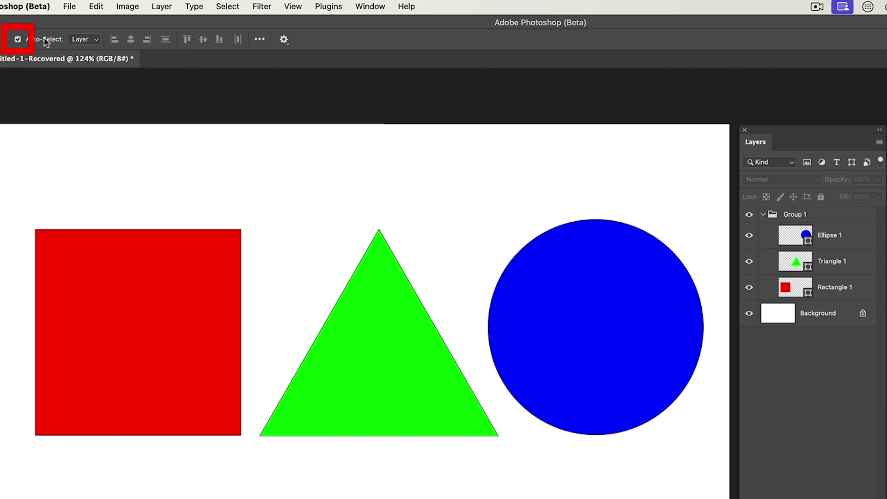
- Drag the square, triangle and circle into an overlapping arrangement, cancelling a rotation of the square
left_click_drag(174, 269, 234, 216)
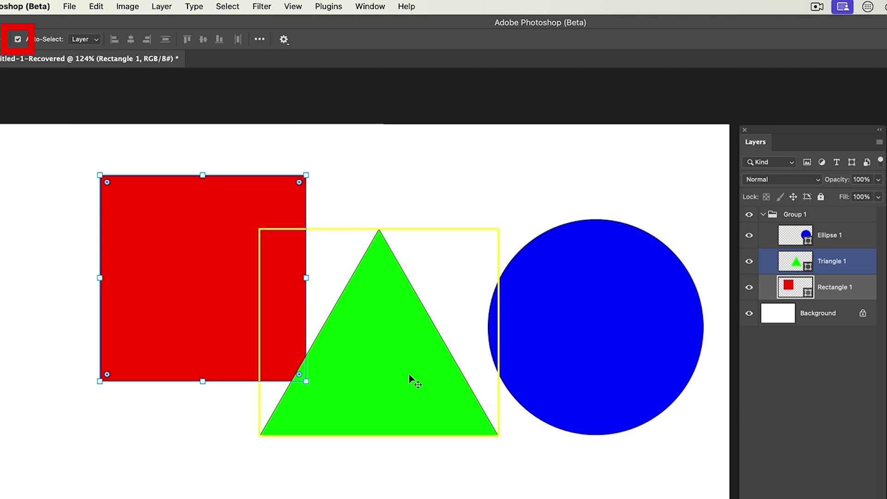
left_click_drag(408, 373, 299, 387)
left_click_drag(613, 287, 180, 258)
left_click_drag(292, 187, 509, 179)
left_click_drag(319, 374, 290, 333)
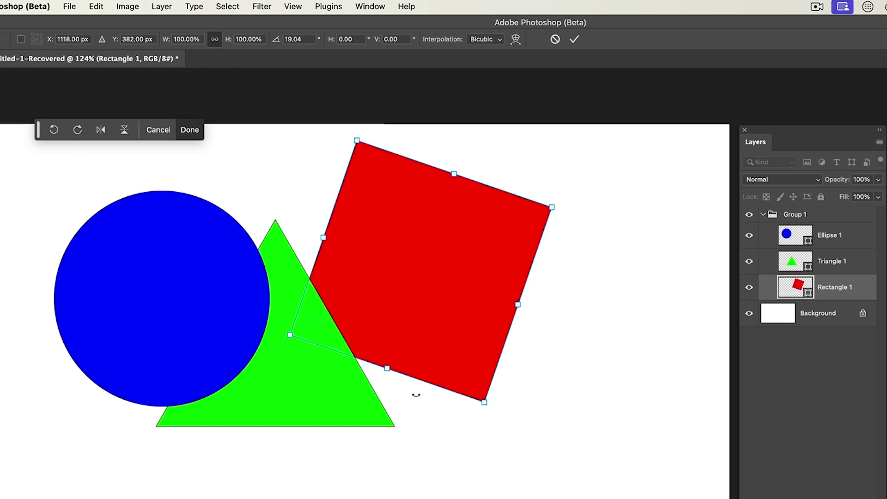
key("Escape")
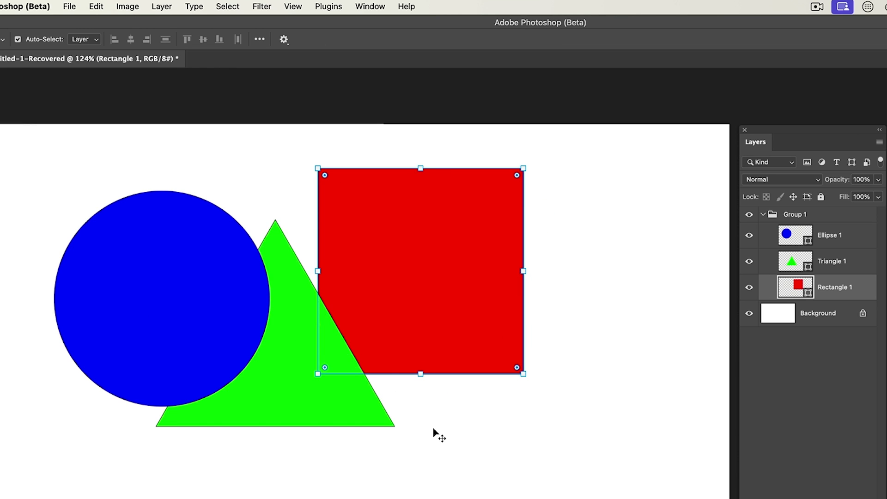
left_click(434, 428)
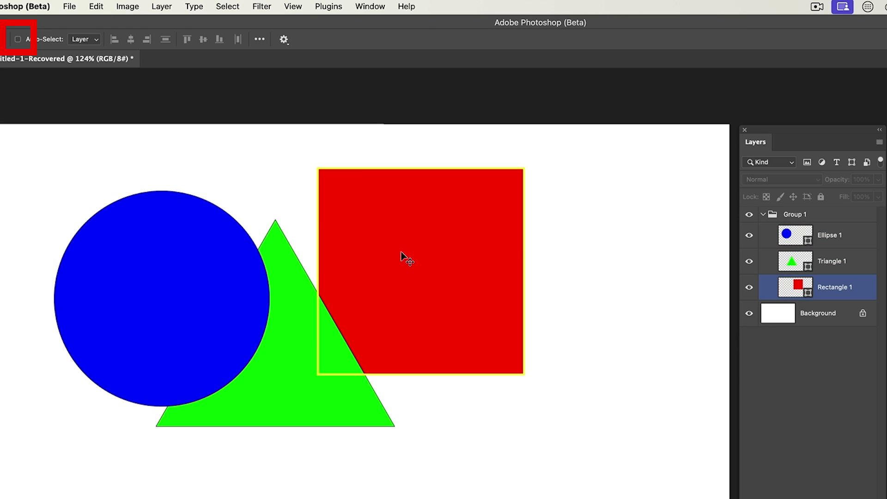
- Dismiss the 'Could not use the move tool' warning and select the Rectangle 1 layer
left_click(192, 290)
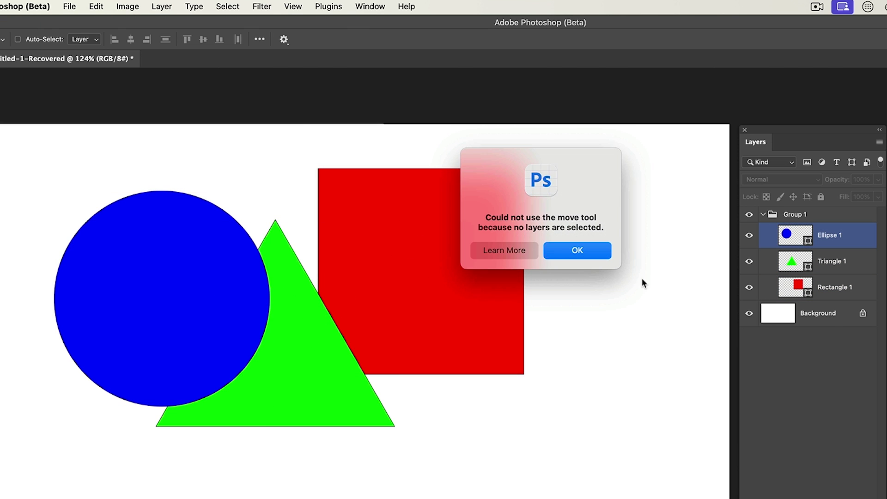
key("Return")
left_click(769, 281)
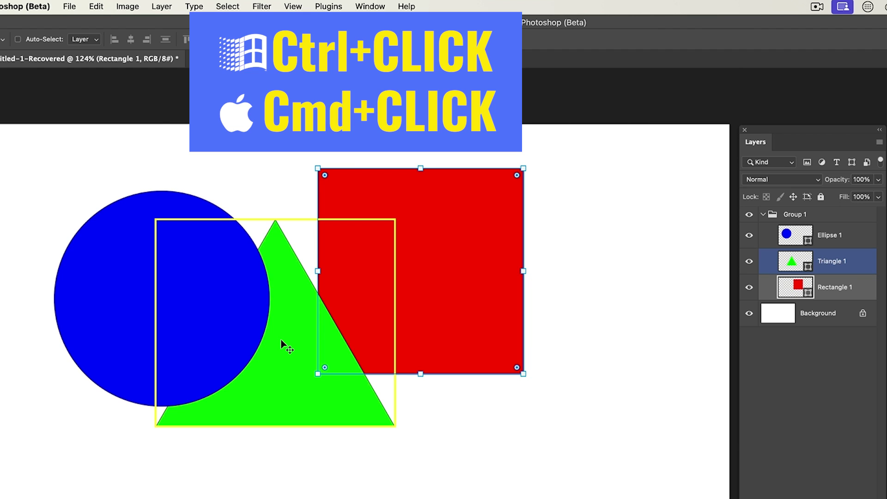
- Re-enable Auto-Select for layers and pick the green triangle from the canvas
left_click(281, 341, "super")
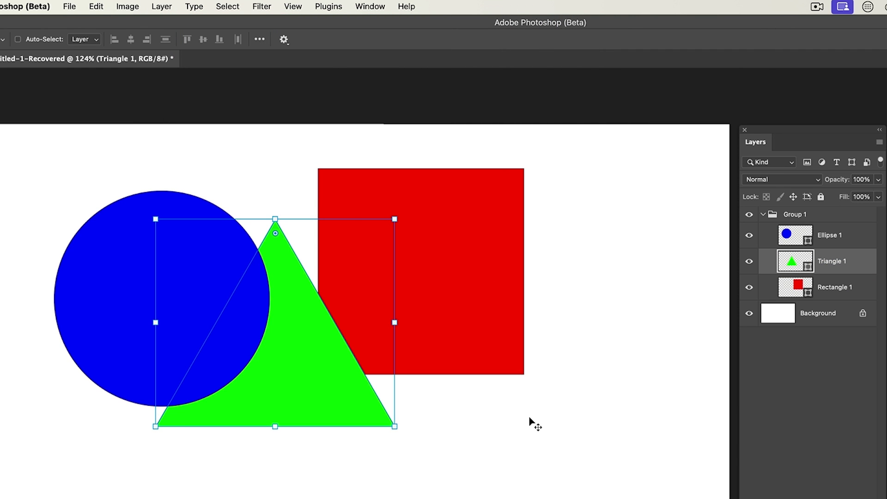
left_click(26, 44)
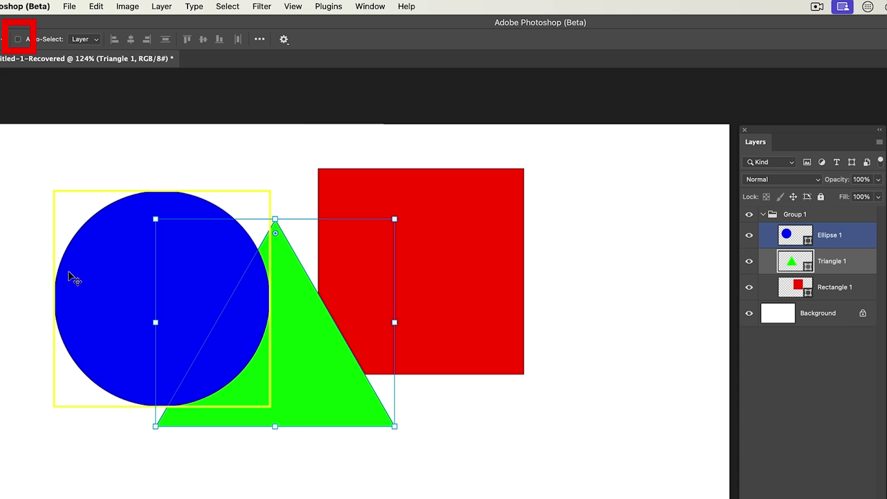
left_click(86, 280)
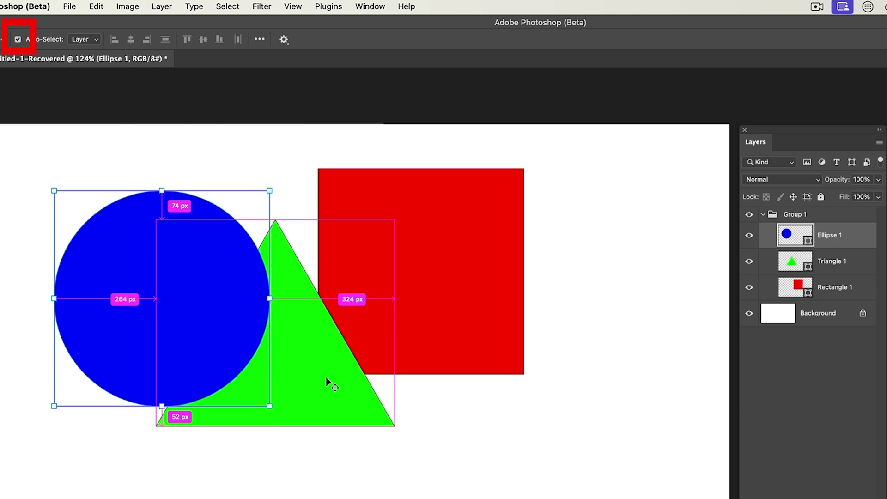
left_click(328, 356)
- Move the red square and green triangle right and the blue circle left so none overlap
left_click(471, 200)
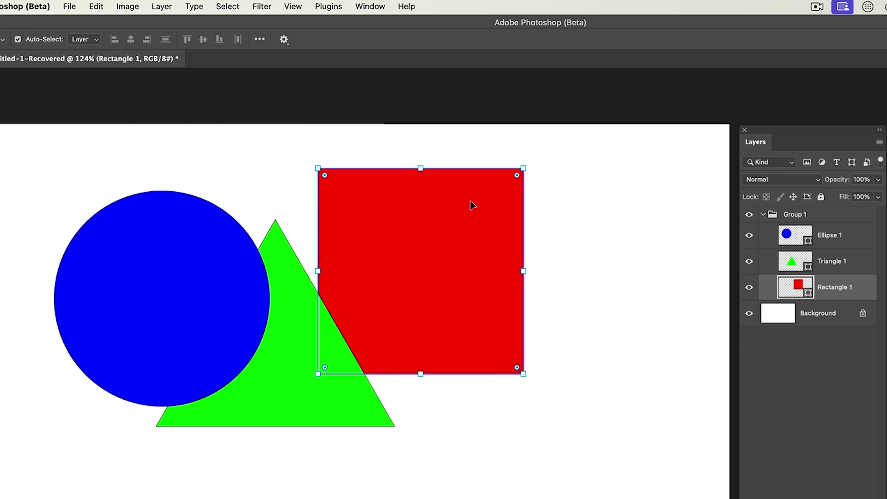
left_click_drag(471, 204, 631, 194)
left_click(312, 368, "super")
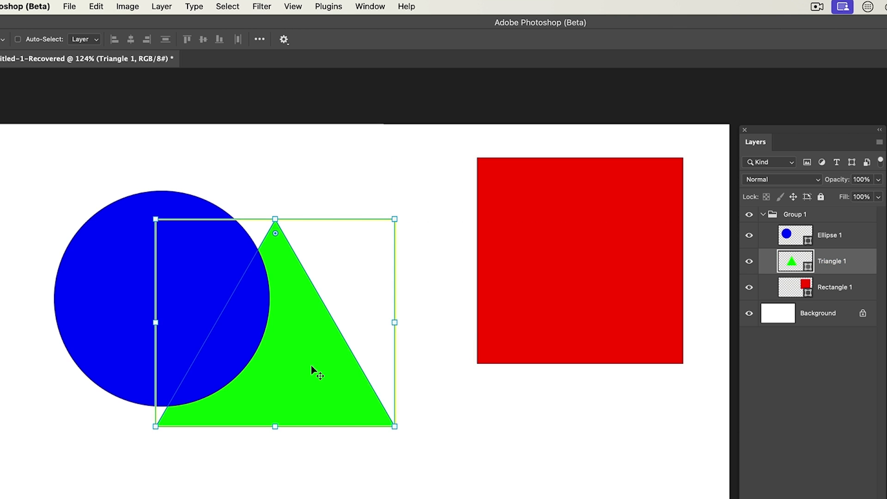
left_click_drag(313, 368, 388, 346)
left_click(151, 269, "super")
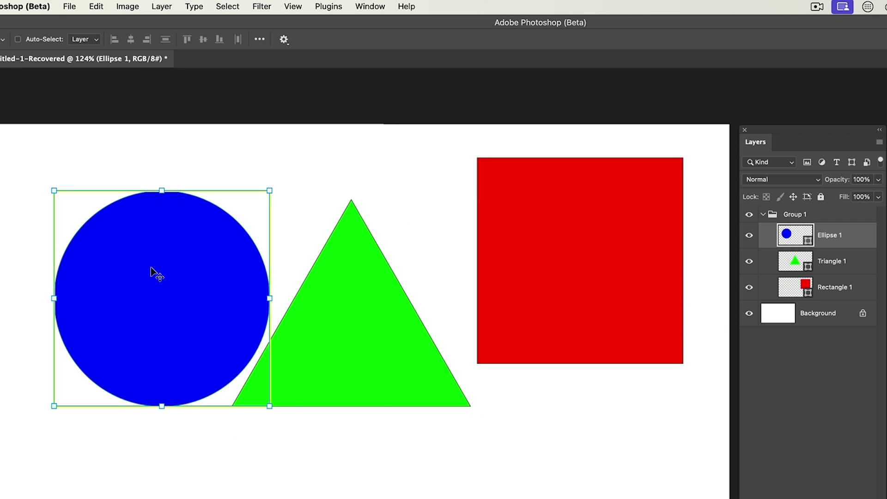
left_click_drag(151, 270, 102, 270)
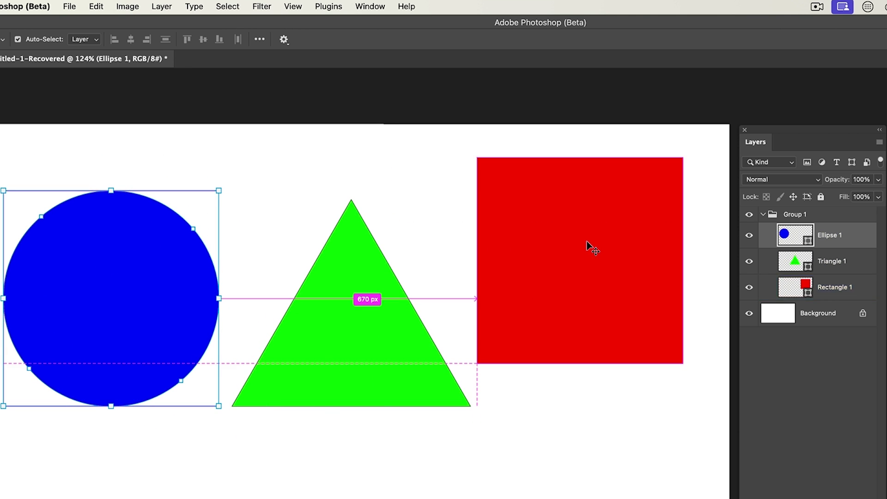
left_click_drag(587, 244, 601, 279)
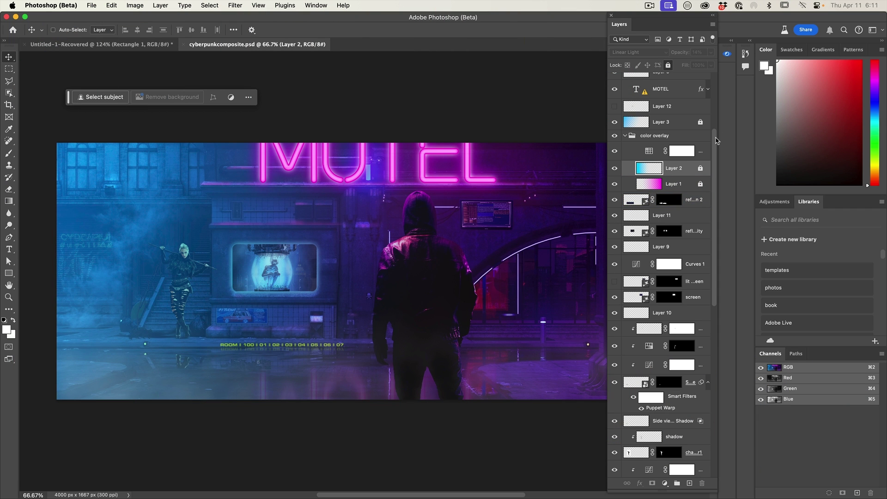
- Scroll through the motel composite's layer stack, select Layer 8, then make Layer 3 active
left_click_drag(717, 141, 719, 358)
scroll(711, 324, "up", 6)
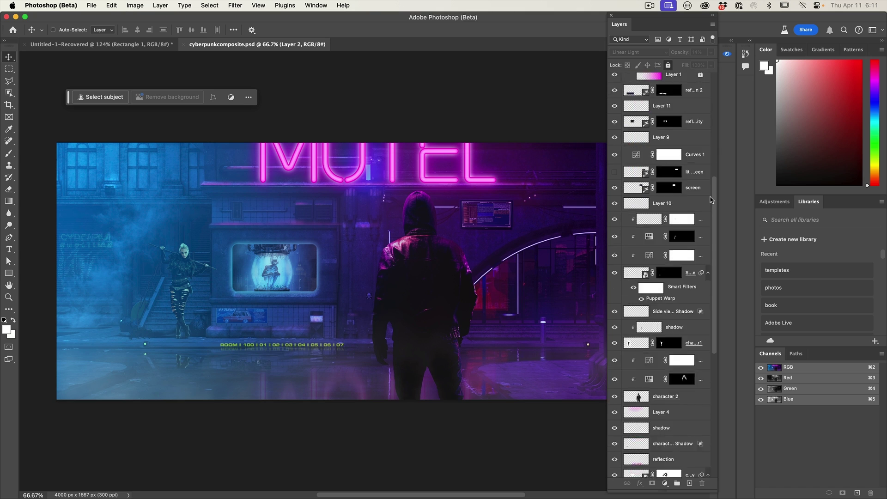
scroll(711, 256, "down", 2)
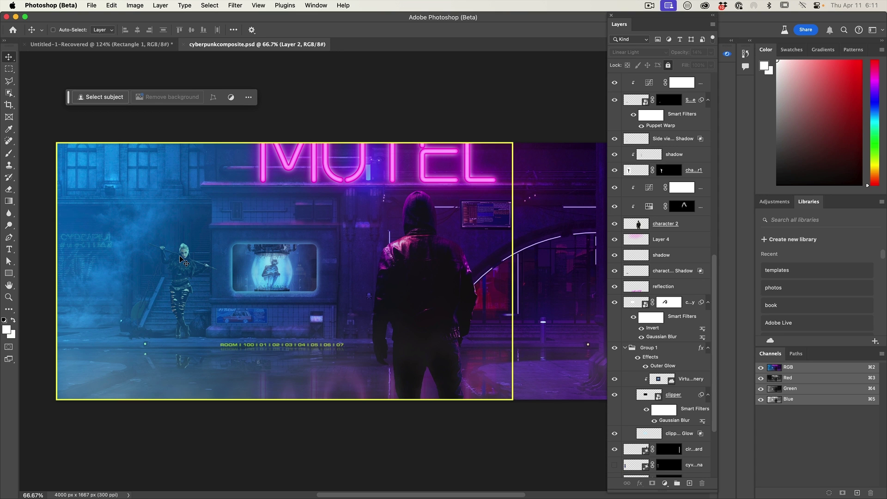
scroll(661, 277, "up", 10)
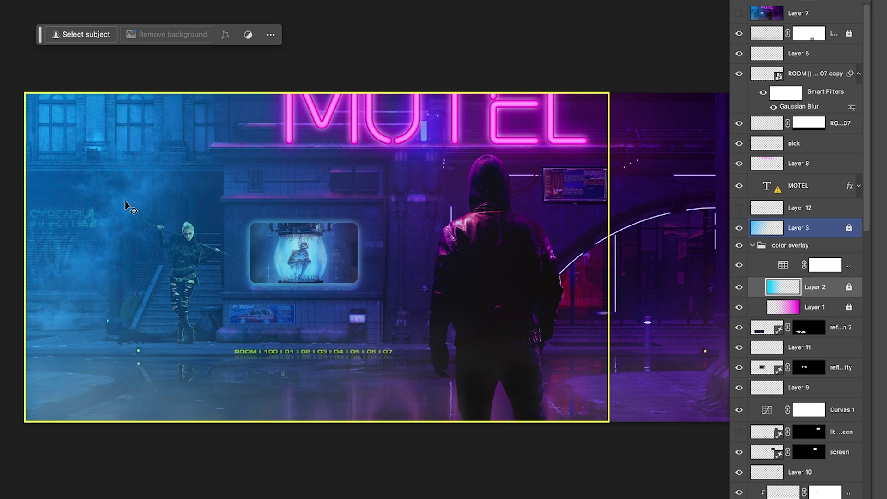
left_click(245, 175)
left_click(690, 255)
- Select the woman's character1 layer from the canvas, drag her up-right, then undo the move
right_click(188, 230)
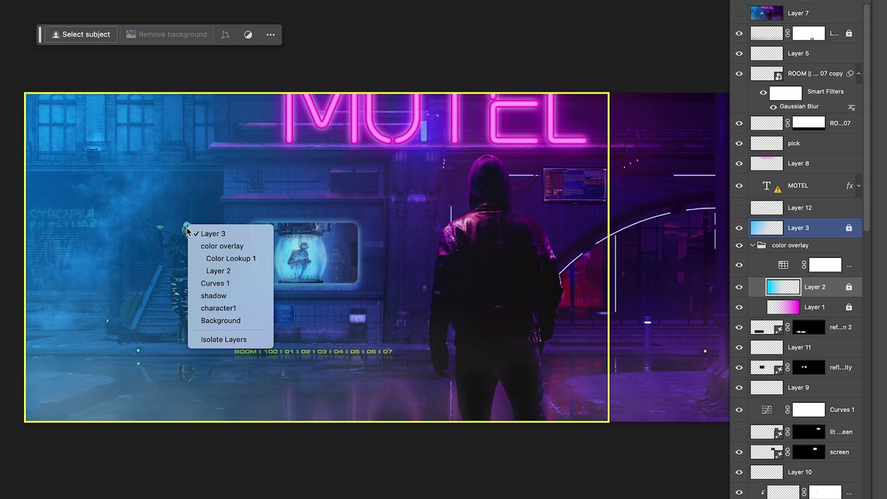
left_click(232, 307)
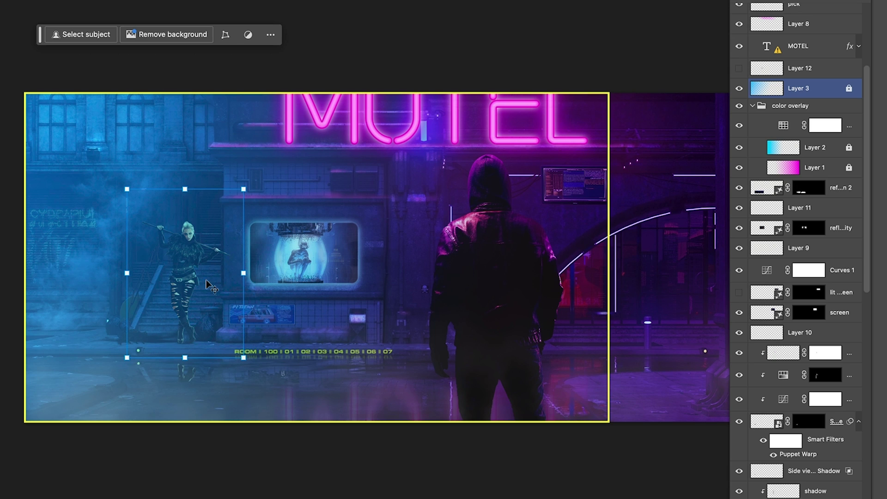
left_click_drag(205, 277, 250, 261)
key("ctrl+z")
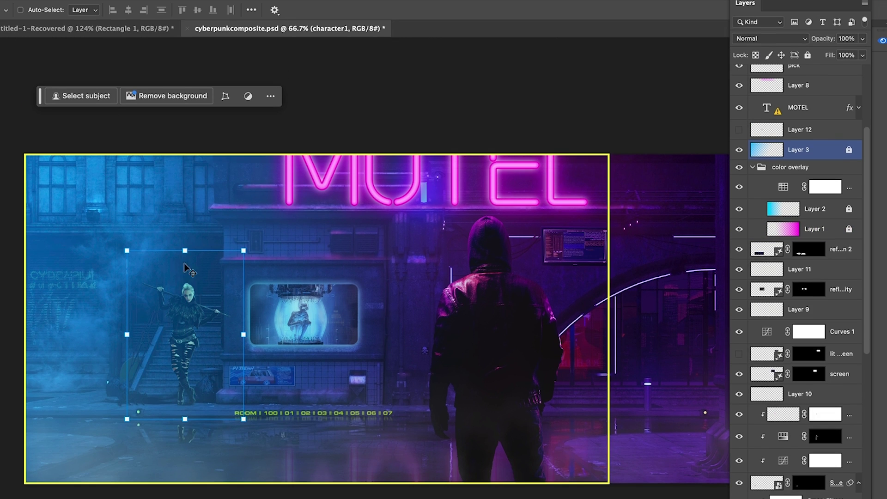
- Turn Show transform controls off and back on in the Move tool settings
left_click(277, 8)
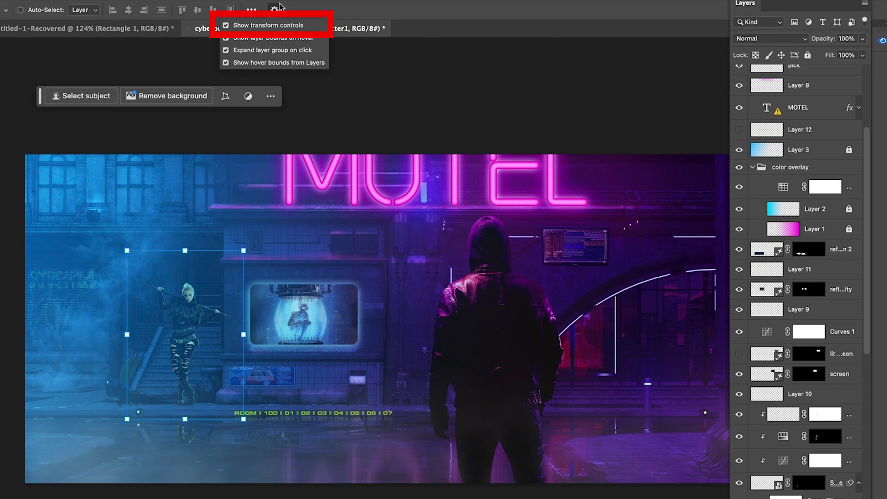
left_click(227, 26)
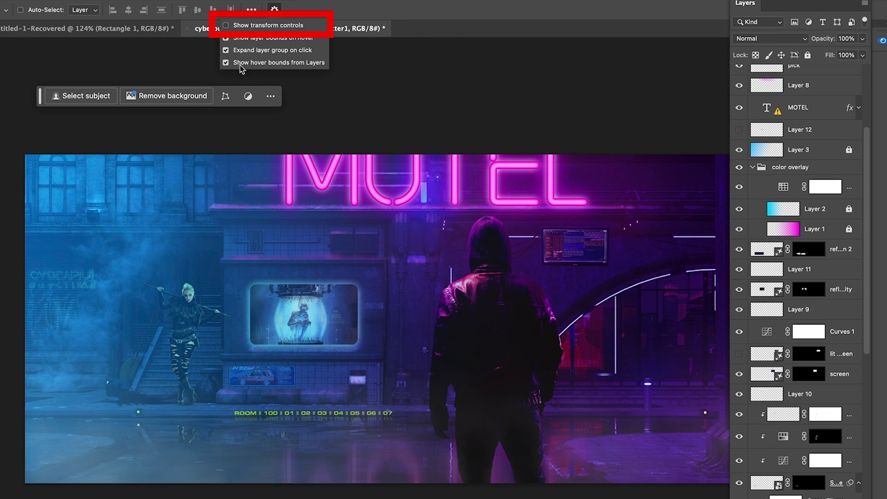
left_click(253, 25)
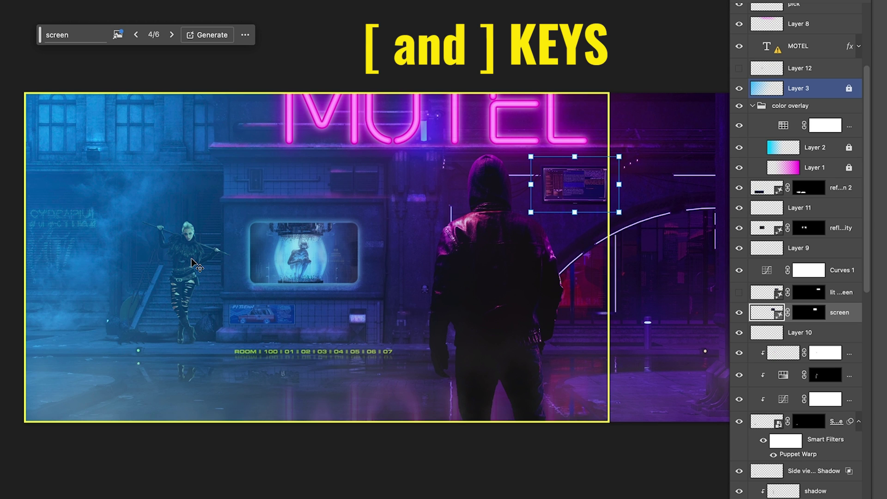
- Cycle hover bounds with [ and ] through Layer 2, the woman and Layer 3, then select character 2
key("bracketleft")
key("bracketleft")
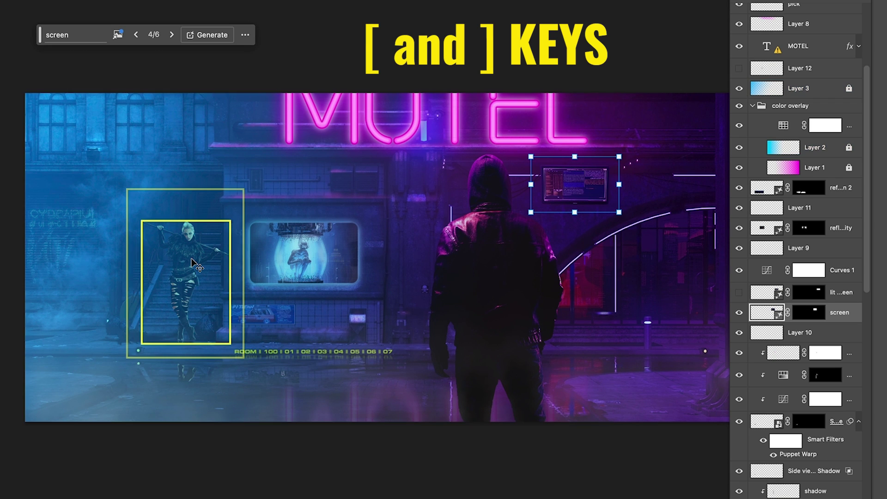
key("bracketright")
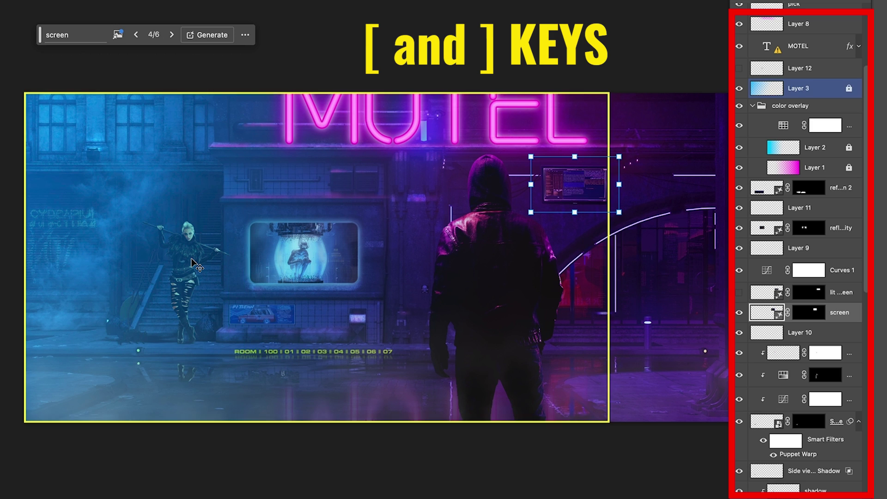
key("bracketleft")
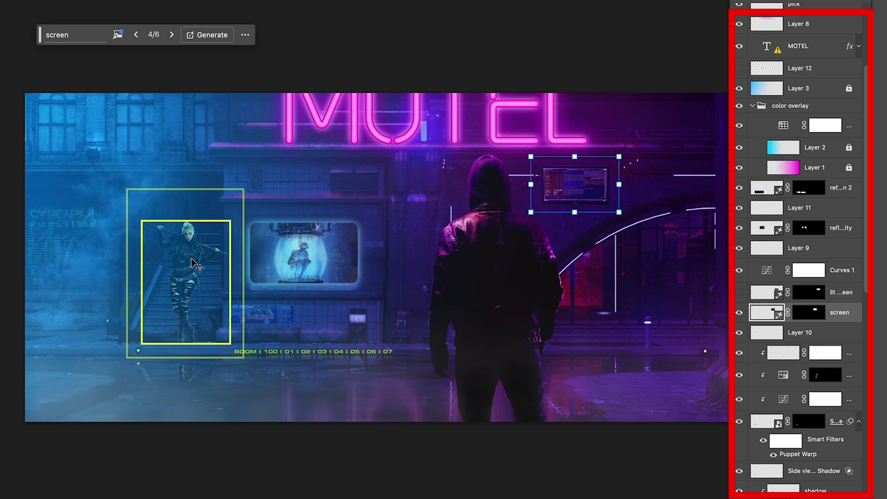
key("bracketright")
key("bracketright")
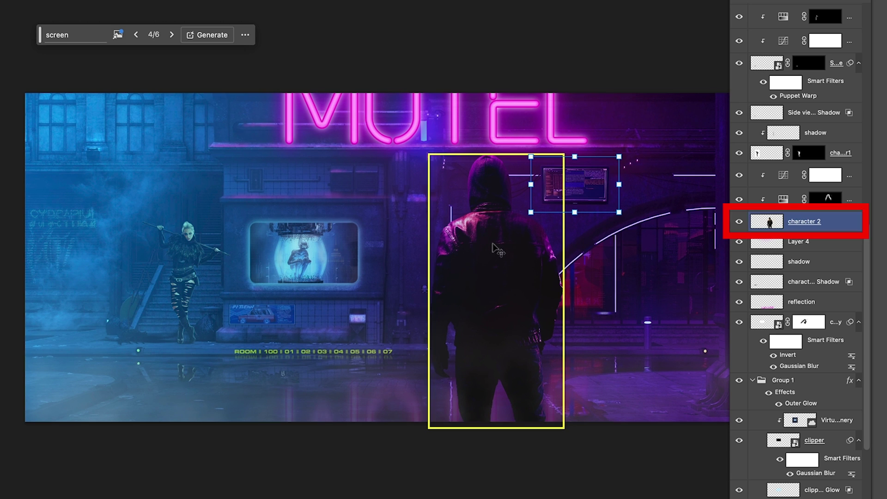
left_click(513, 252)
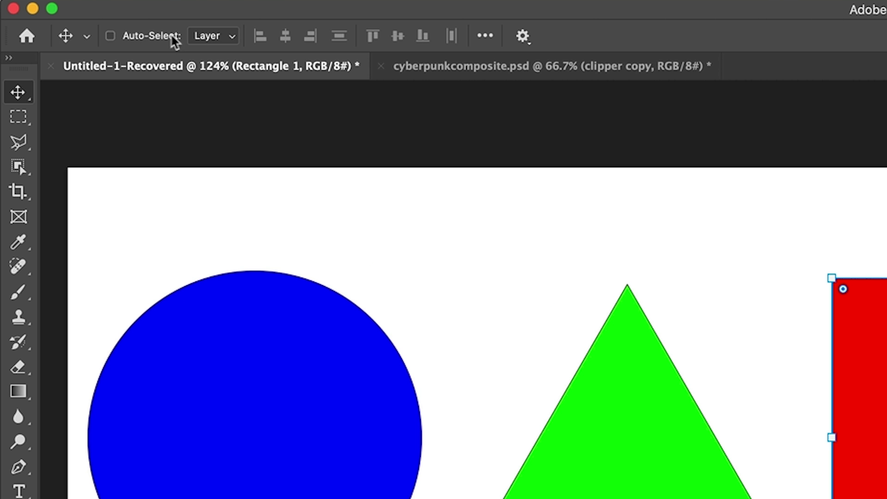
- Set Auto-Select to Group and select the lower row, Group 1 copy
left_click(106, 31)
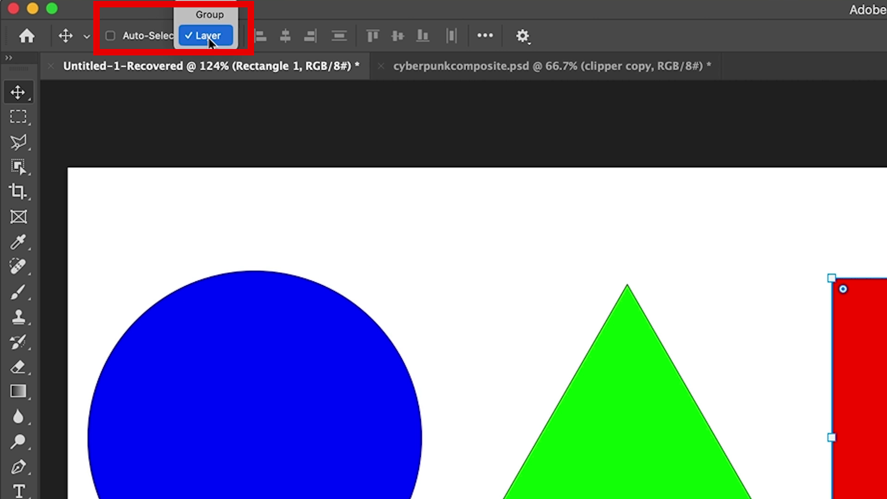
left_click(219, 21)
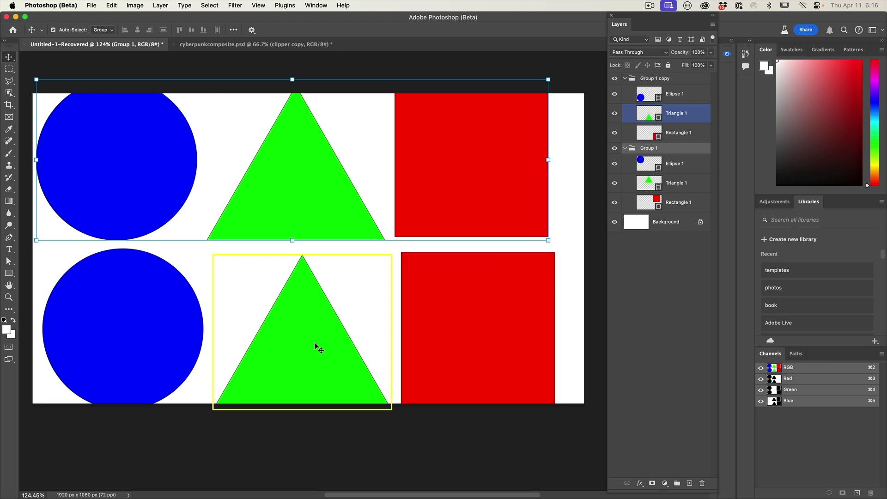
left_click(315, 345)
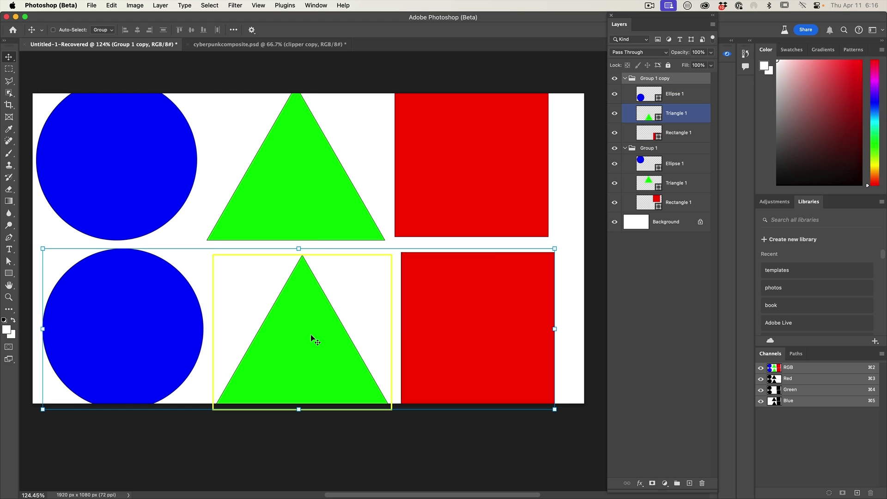
- Drag Group 1 copy as one unit to its new position below the originals
mouse_move(310, 336)
left_mouse_down()
mouse_move(319, 323)
mouse_move(300, 240)
mouse_move(340, 314)
mouse_move(313, 332)
left_mouse_up()
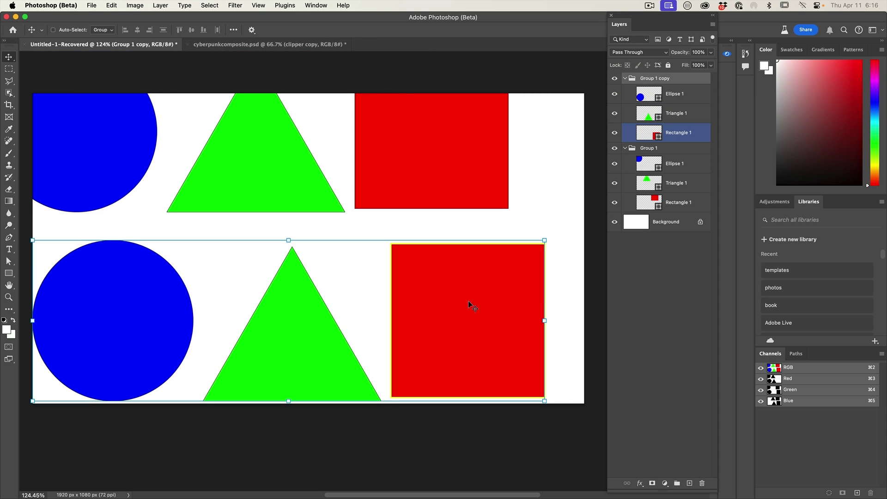
left_click_drag(470, 305, 462, 273)
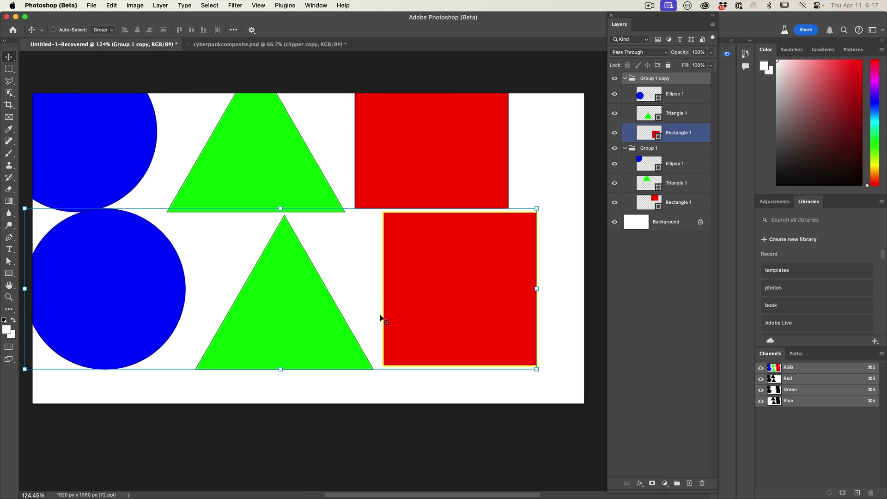
mouse_move(279, 326)
left_mouse_down()
mouse_move(313, 265)
mouse_move(285, 328)
left_mouse_up()
left_click(461, 319)
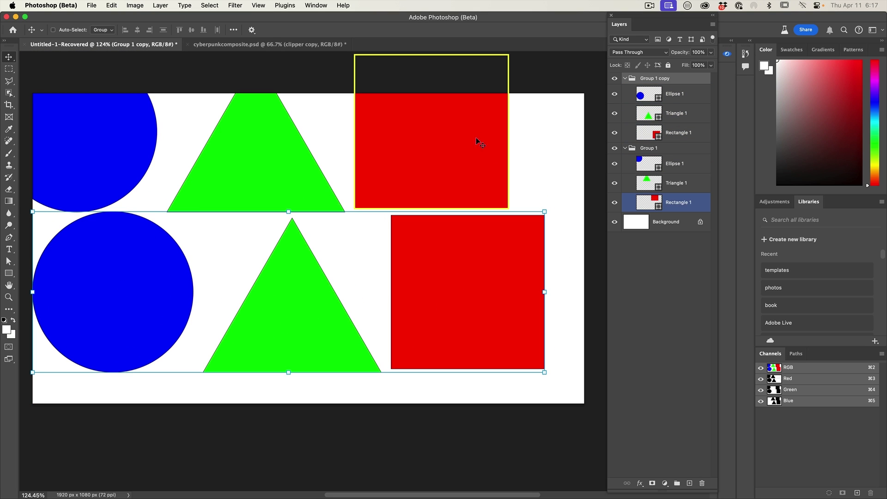
left_click(102, 30)
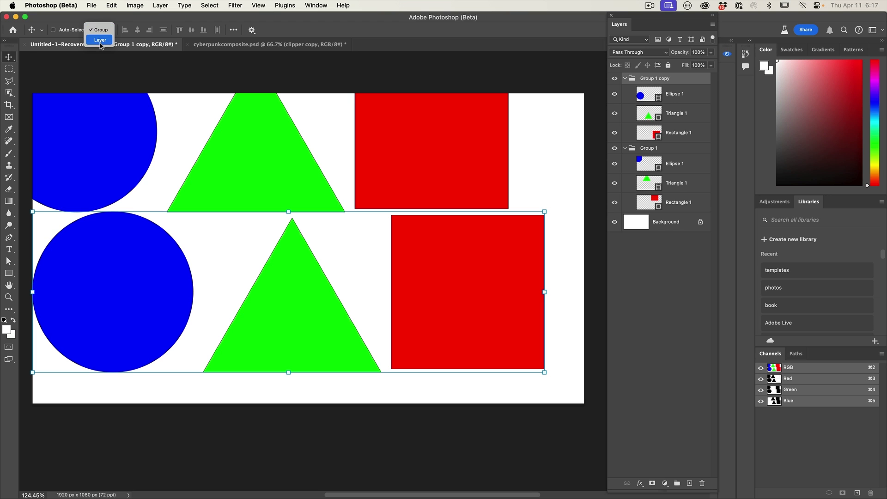
- Keep Auto-Select switched on with Layer mode for canvas clicks
left_click(102, 41)
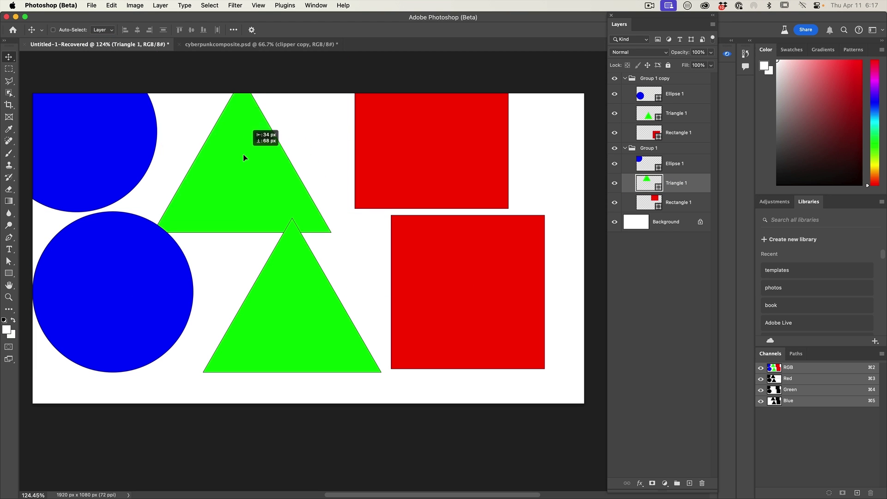